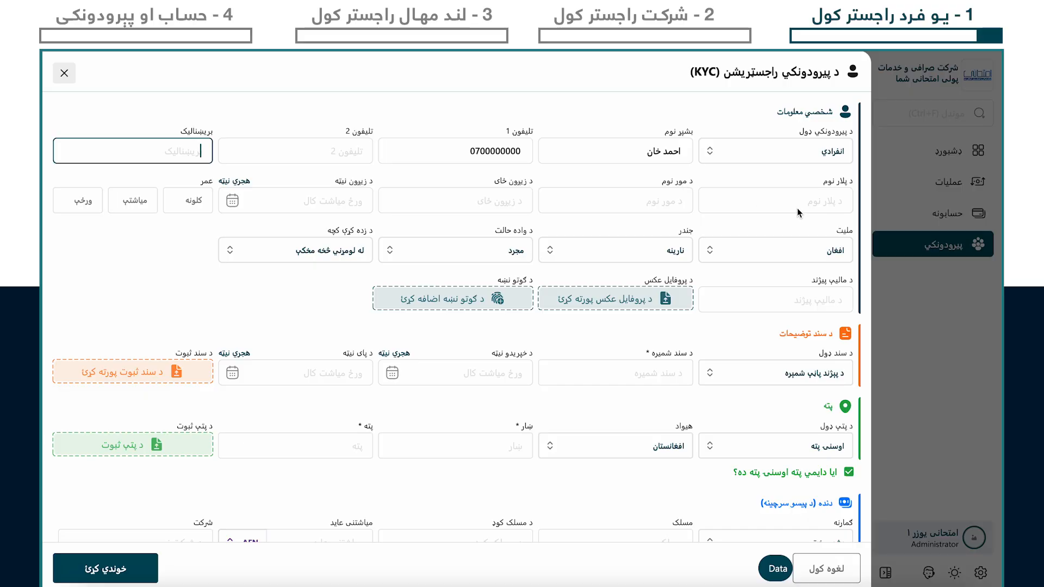
# - Enter the customer's age as 20 years so the birth date auto-fills as 10/3/2006
pyautogui.click(654, 203)
pyautogui.click(347, 205)
pyautogui.click(190, 205)
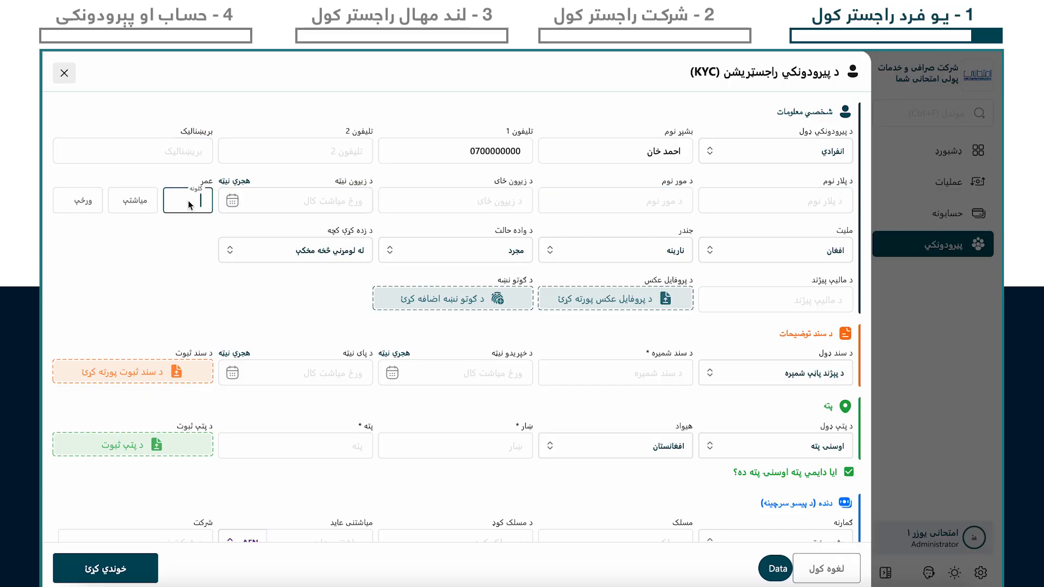
pyautogui.write('2')
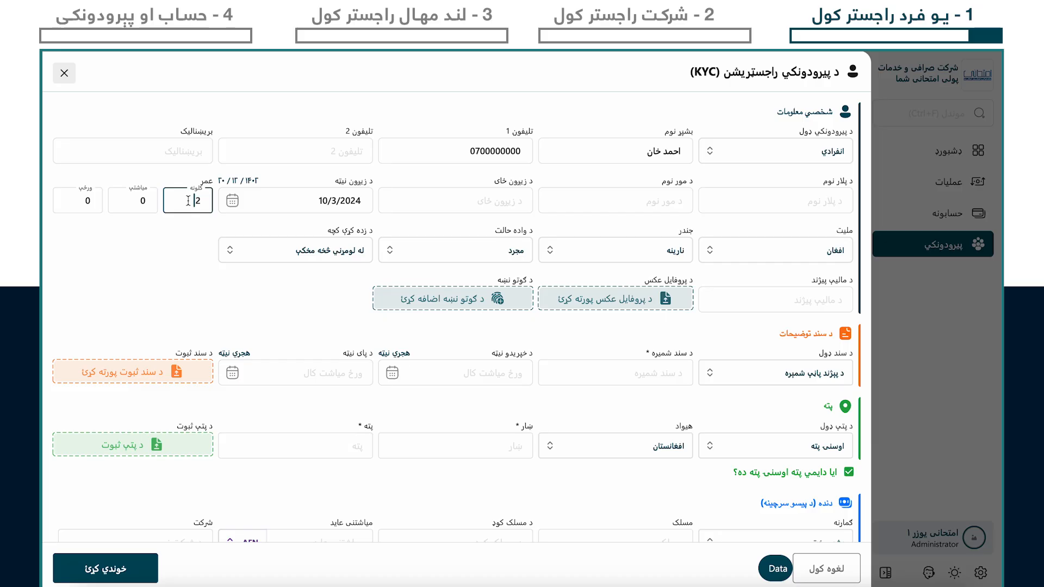
pyautogui.write('0')
pyautogui.doubleClick(188, 200)
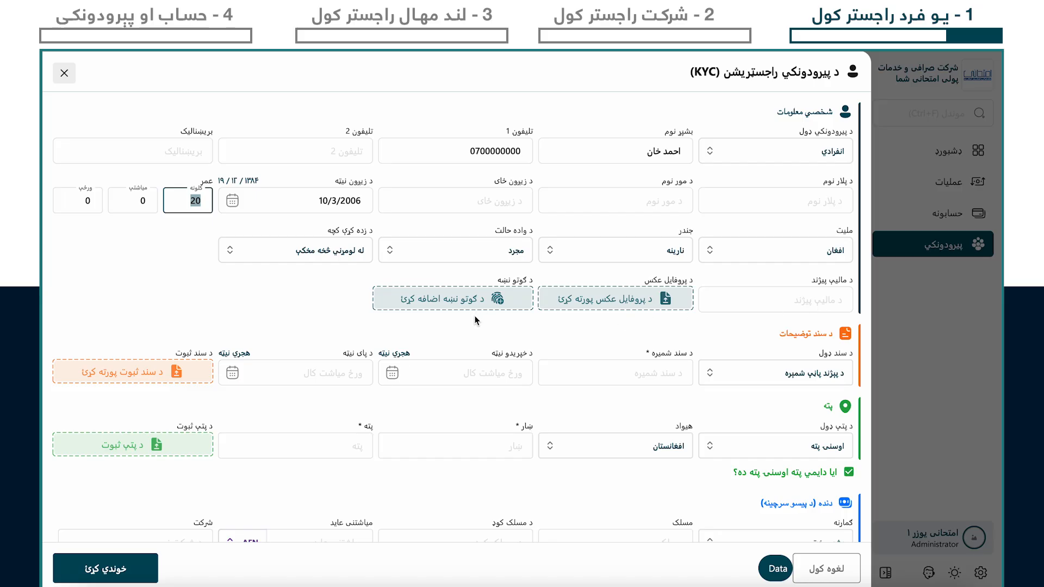
# - Keep the national ID card as the document type and enter its document number
pyautogui.scroll(-3, 475, 320)
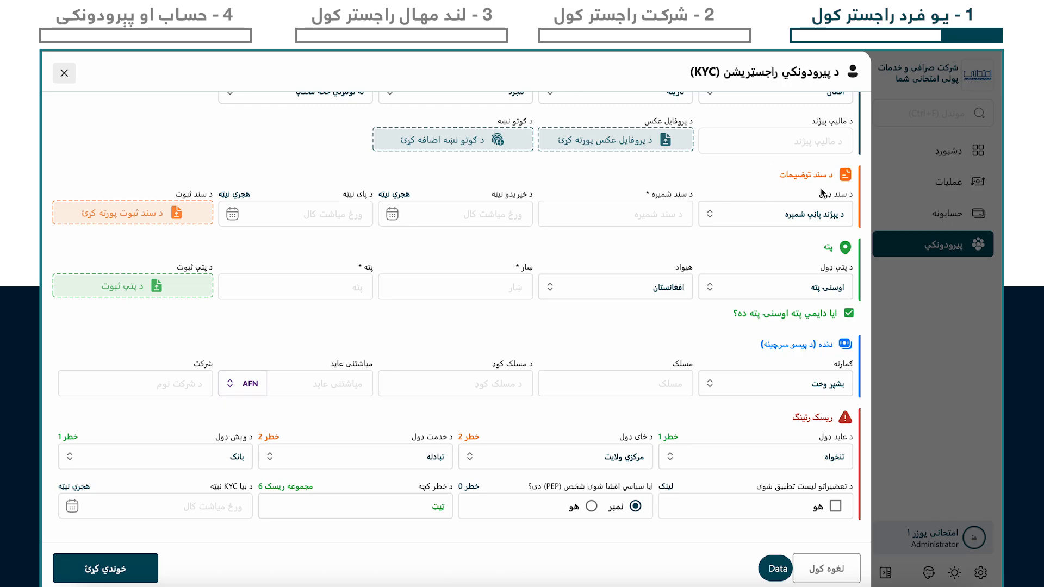
pyautogui.click(819, 216)
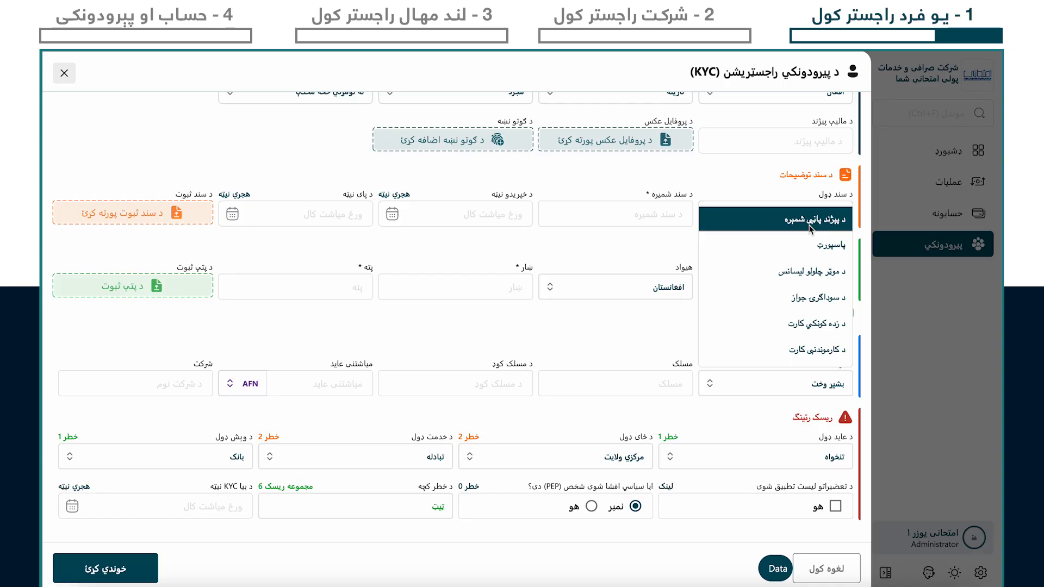
pyautogui.click(676, 235)
pyautogui.click(667, 221)
pyautogui.write('23232323')
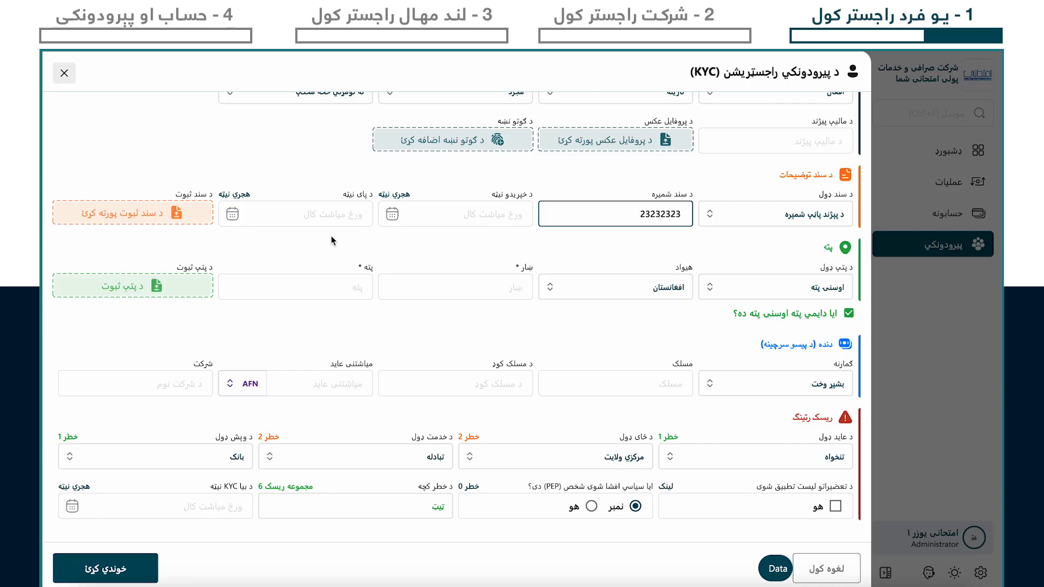
pyautogui.scroll(-2, 337, 242)
# - Record the current address in کندز with its locality, keeping it as the permanent address
pyautogui.click(742, 231)
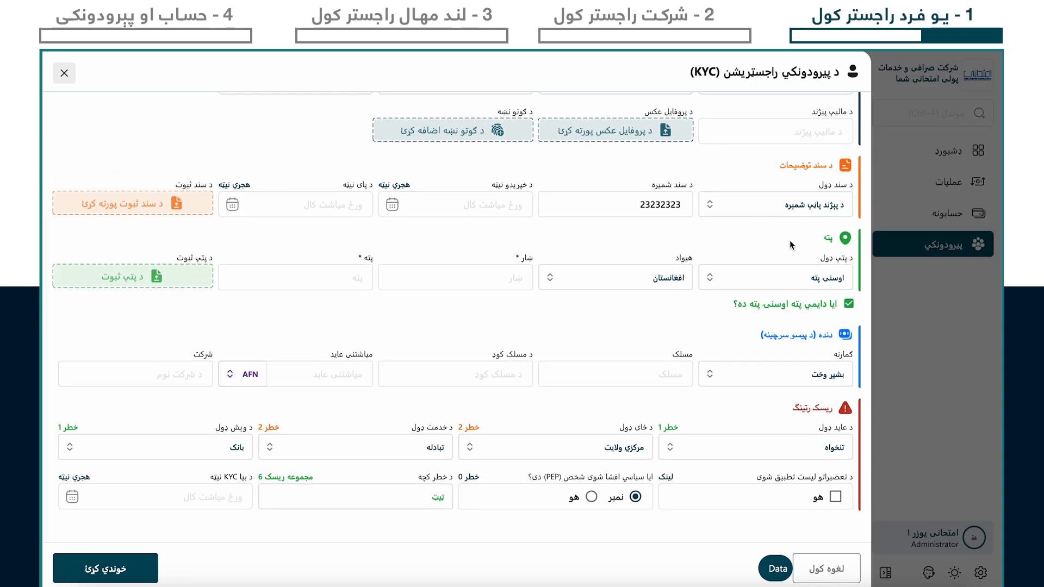
pyautogui.click(807, 277)
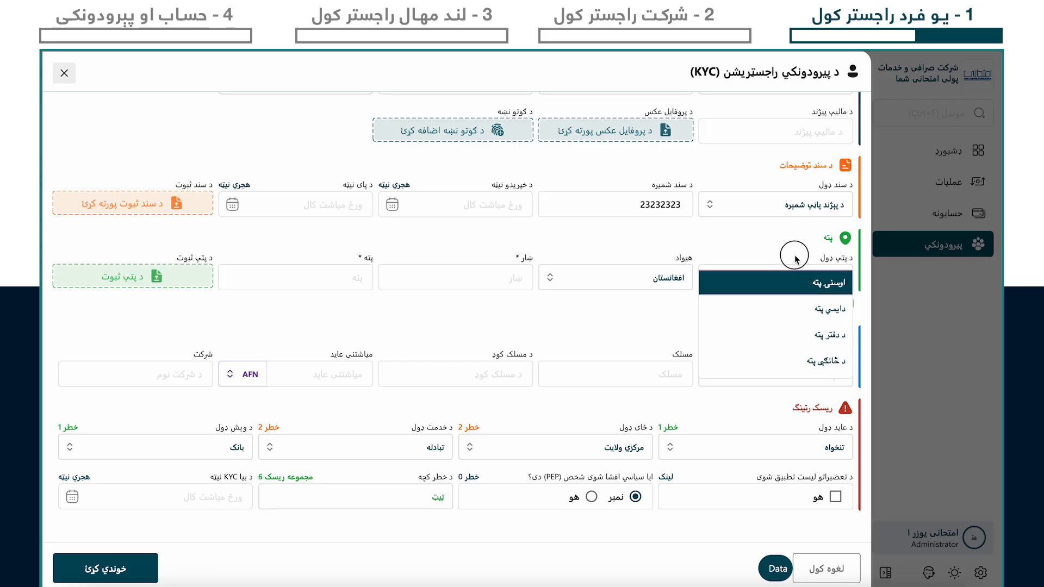
pyautogui.click(799, 282)
pyautogui.click(510, 277)
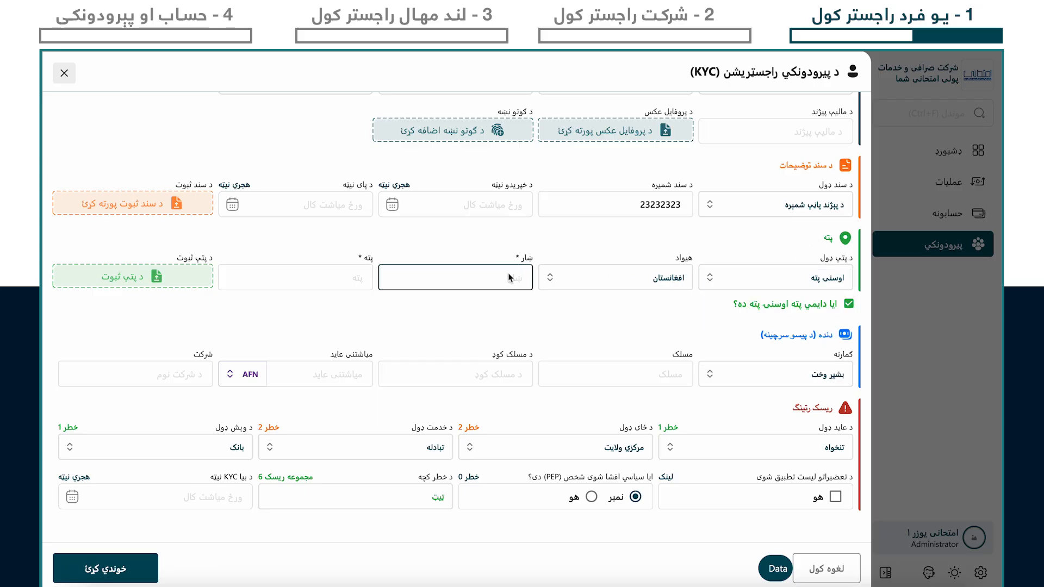
pyautogui.write('کندز')
pyautogui.click(359, 275)
pyautogui.write('چ')
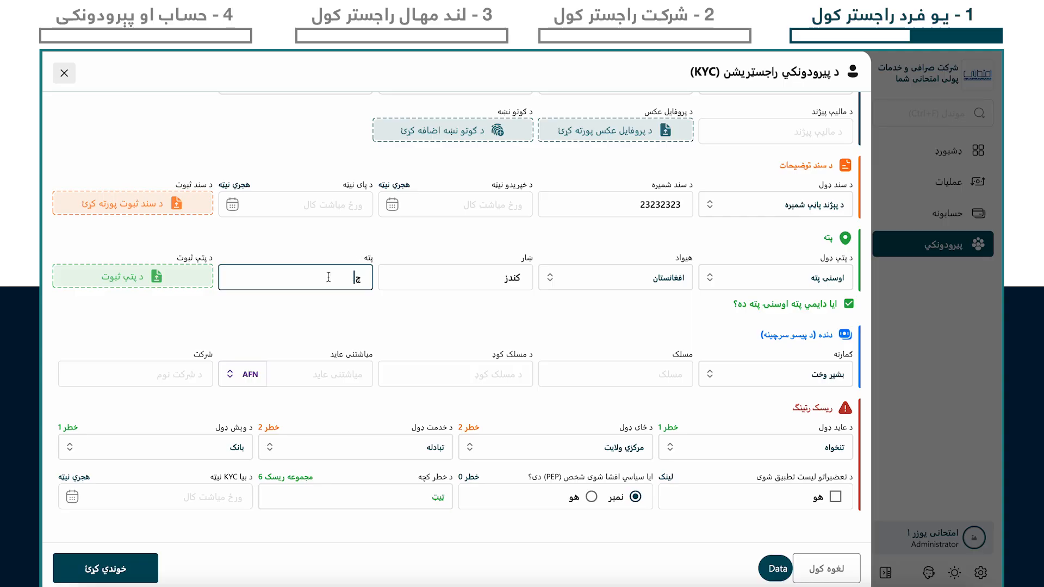
pyautogui.write('هادره')
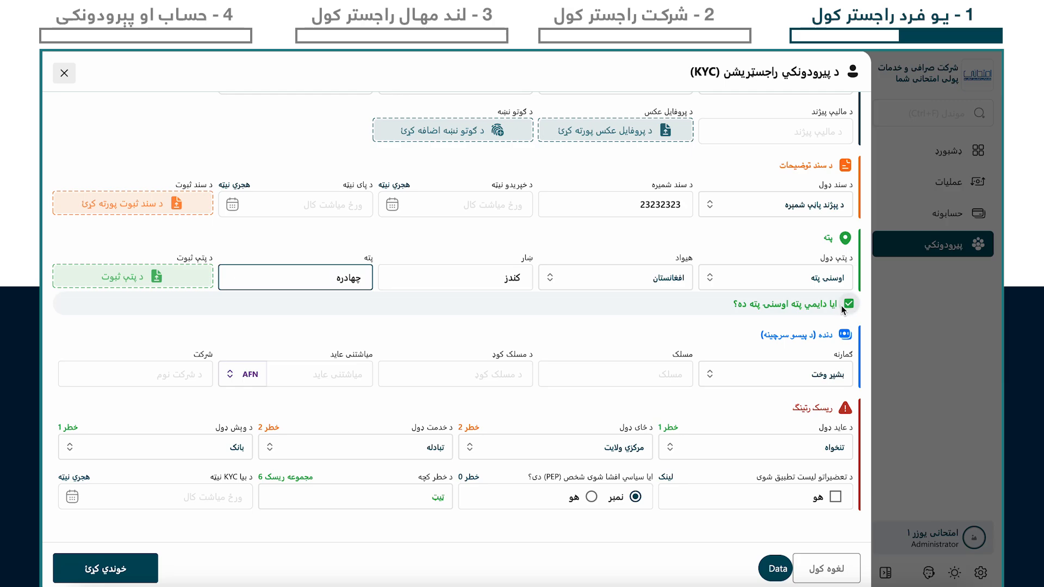
pyautogui.click(843, 305)
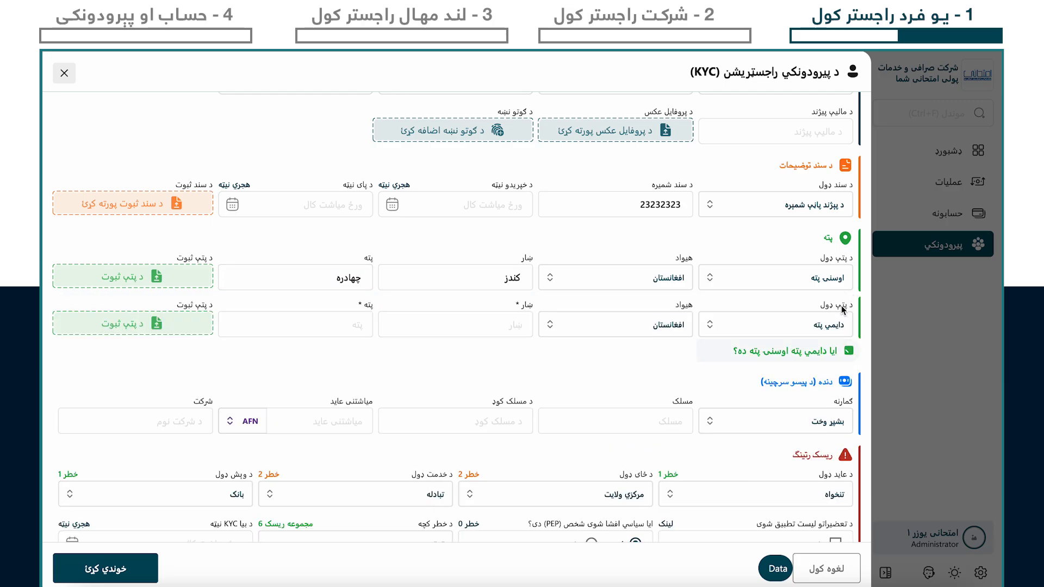
pyautogui.click(848, 352)
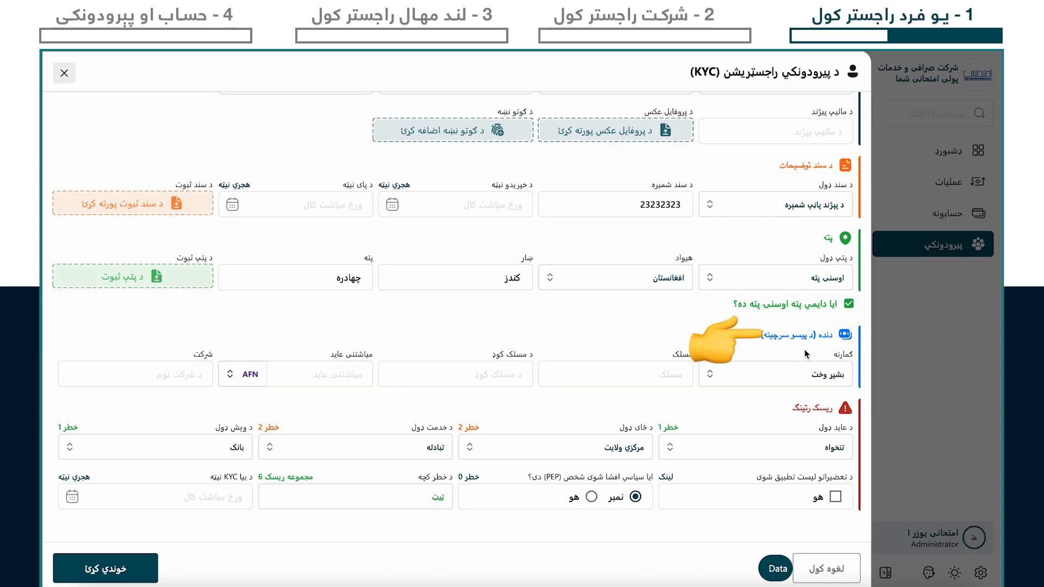
pyautogui.scroll(-2, 677, 374)
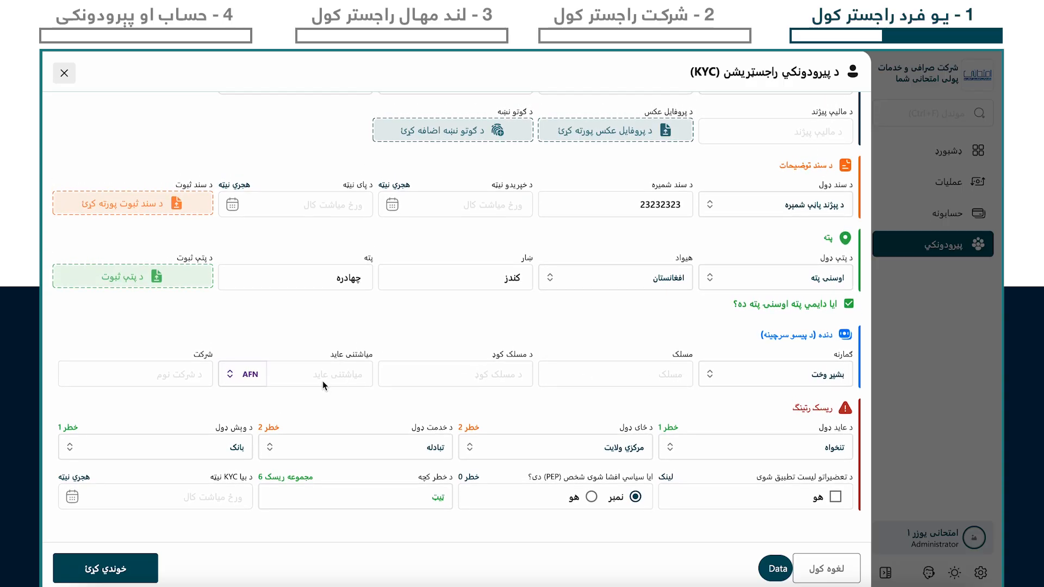
pyautogui.scroll(-2, 795, 427)
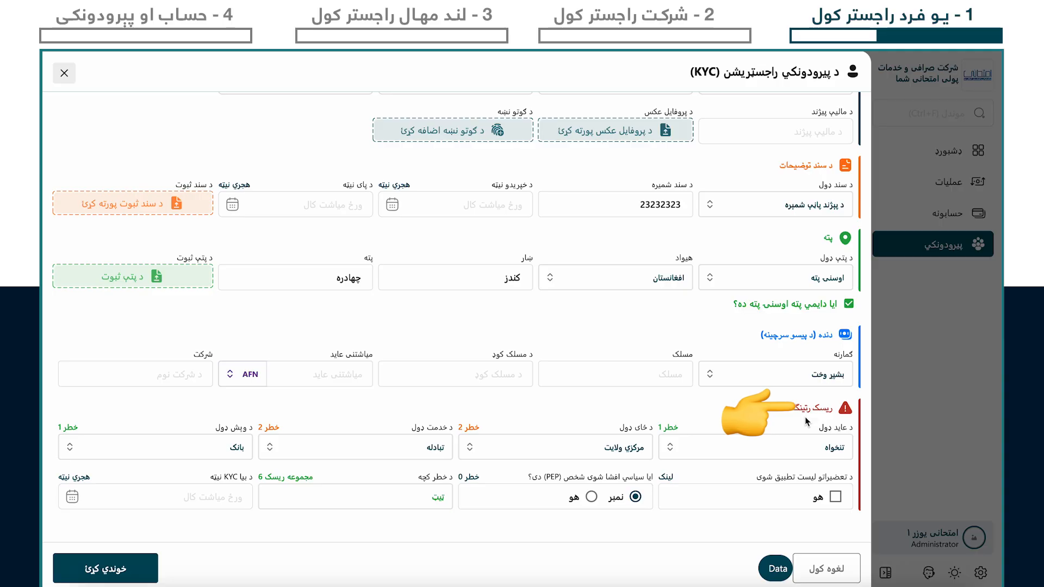
pyautogui.click(811, 445)
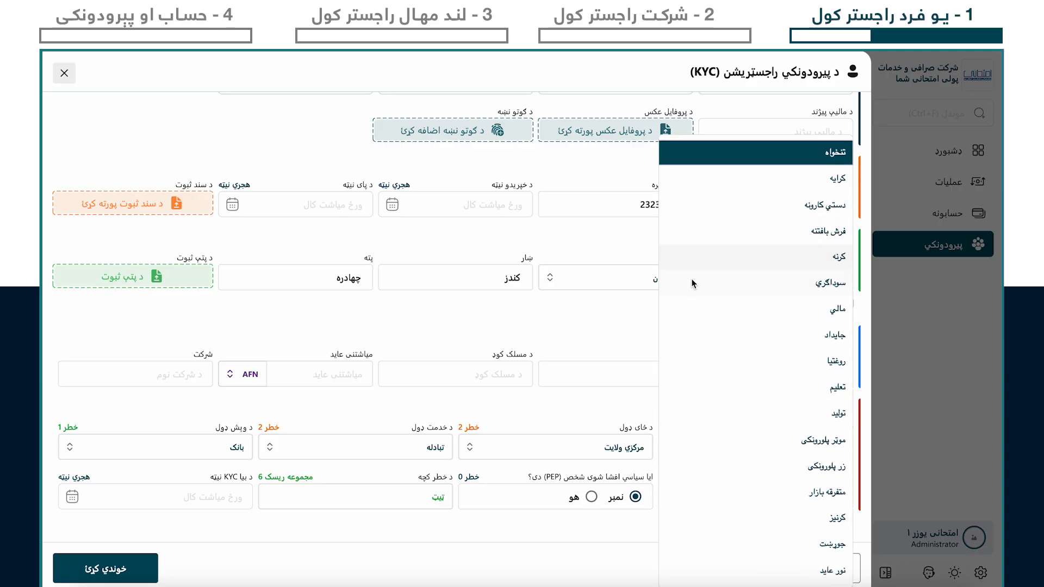
pyautogui.click(605, 360)
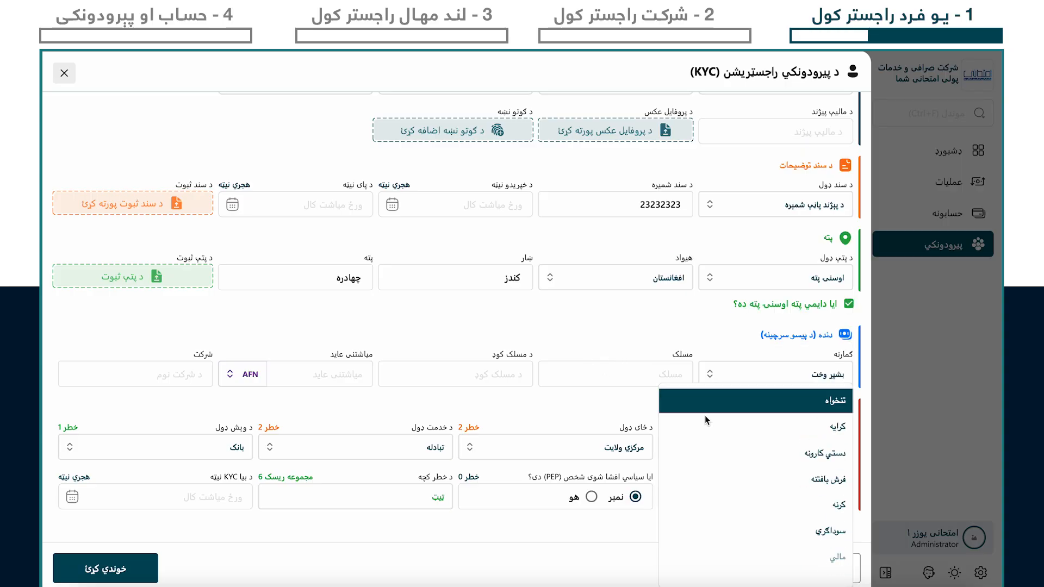
pyautogui.click(624, 459)
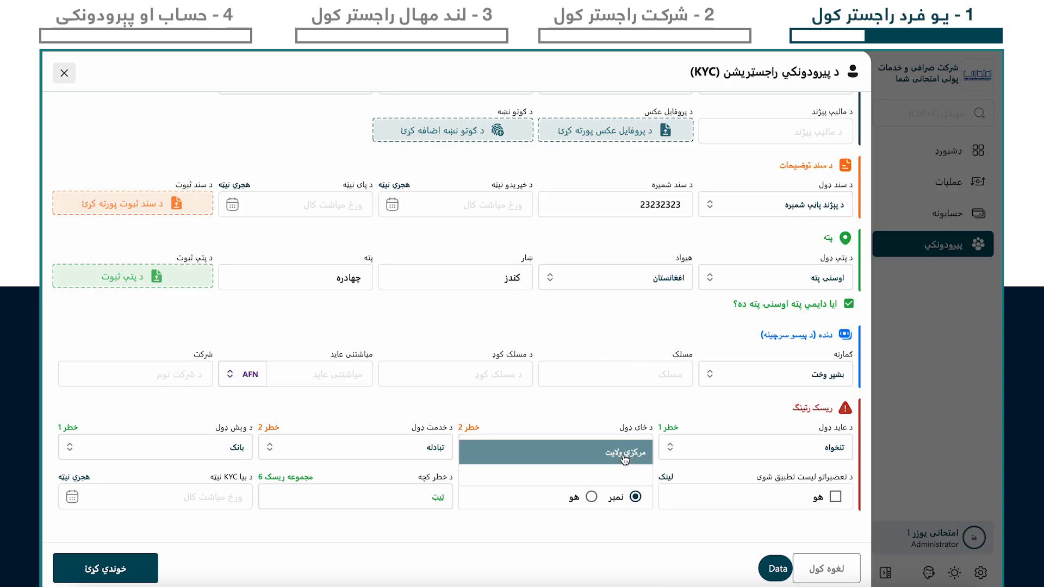
pyautogui.click(614, 414)
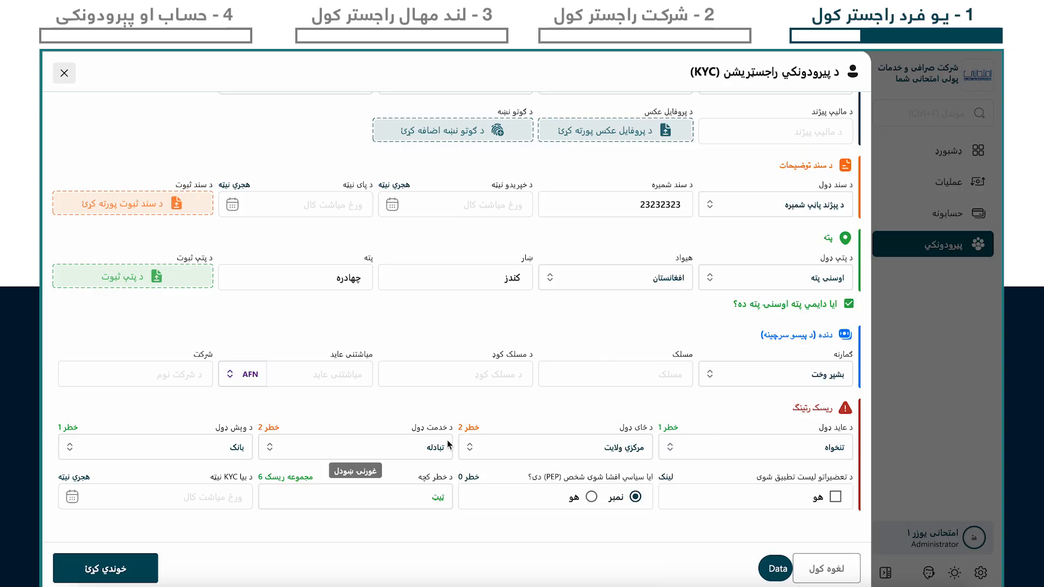
pyautogui.click(419, 456)
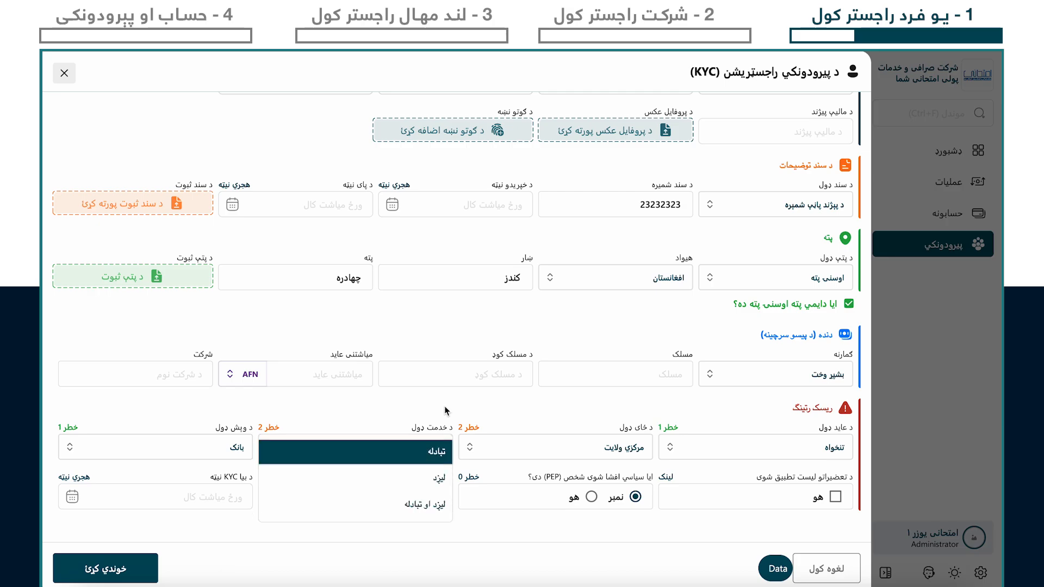
pyautogui.click(445, 409)
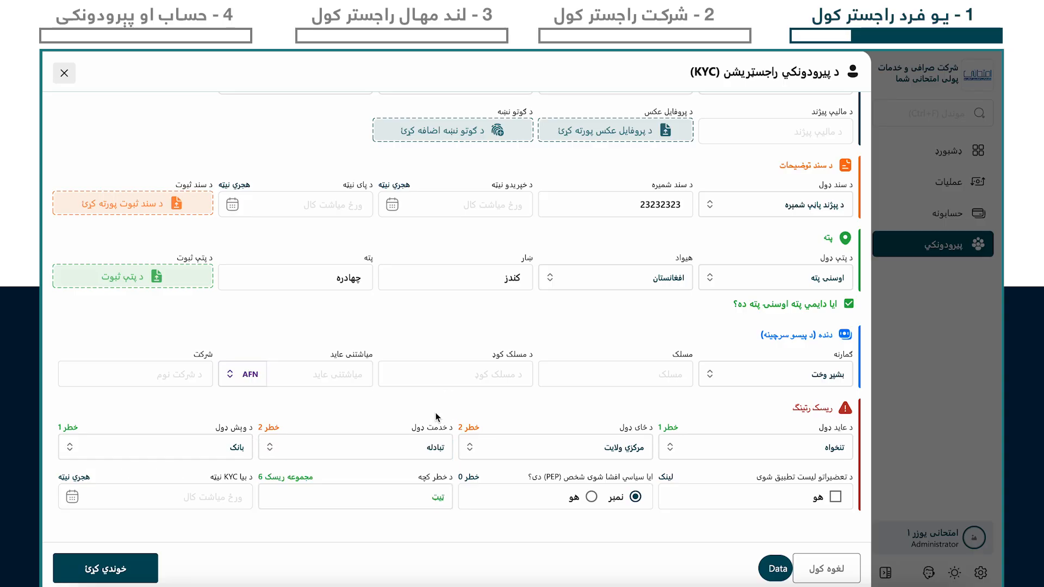
pyautogui.click(241, 454)
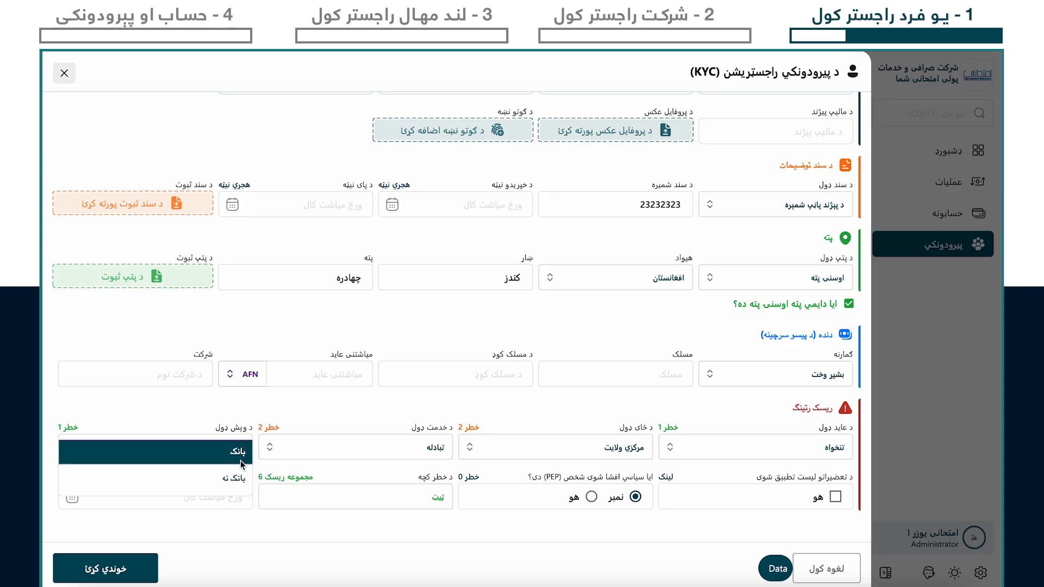
pyautogui.click(277, 413)
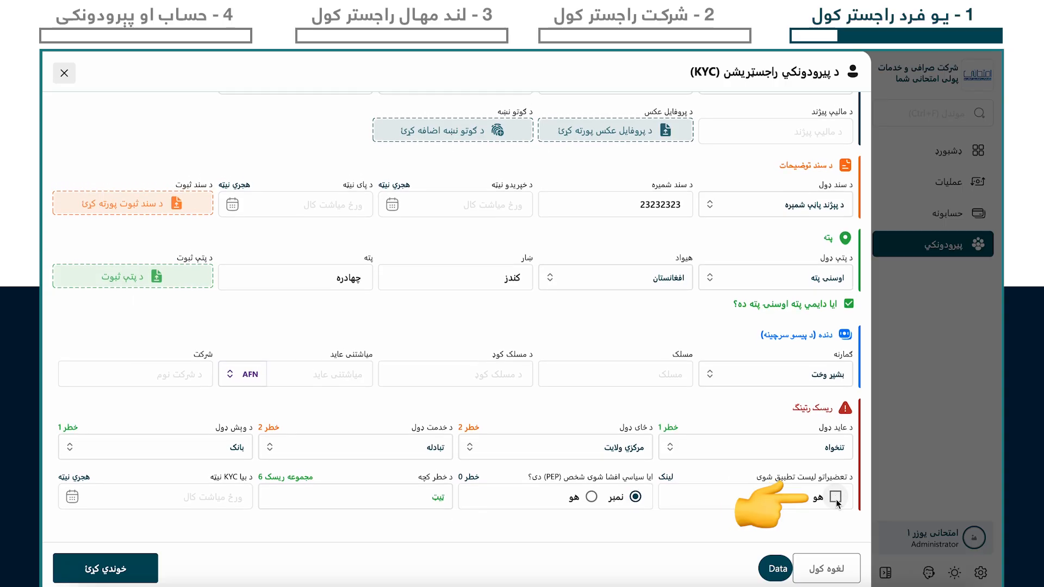
# - Mark sanctions list yes, PEP no, KYC expiry 1/1/2028, and save the individual customer
pyautogui.click(836, 500)
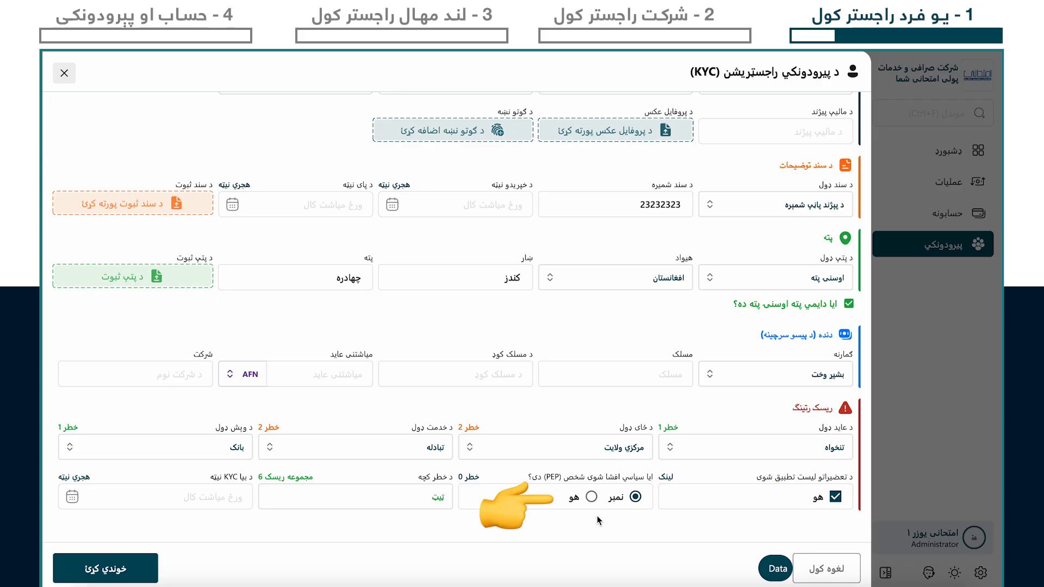
pyautogui.click(589, 497)
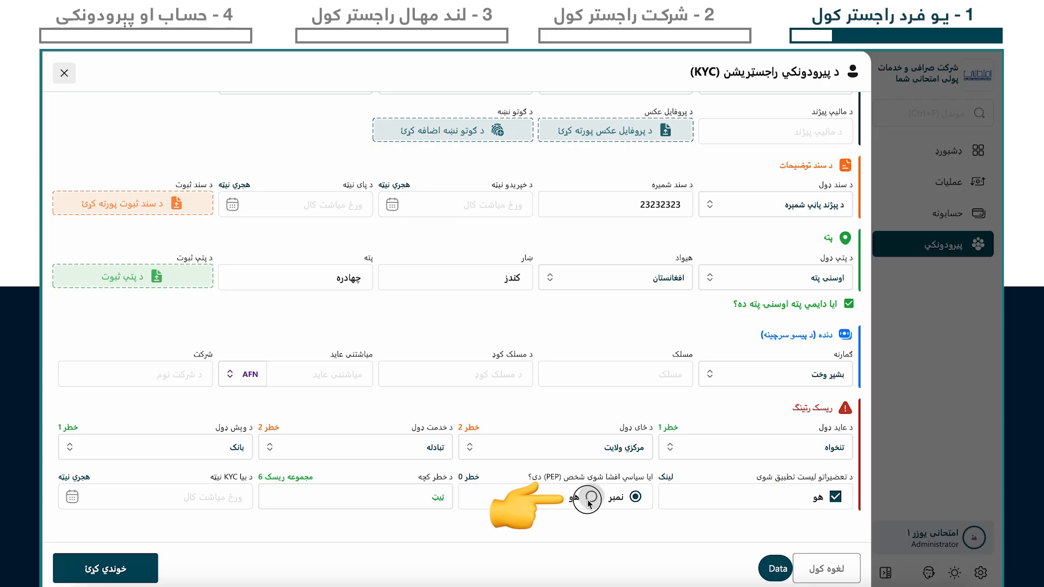
pyautogui.click(634, 497)
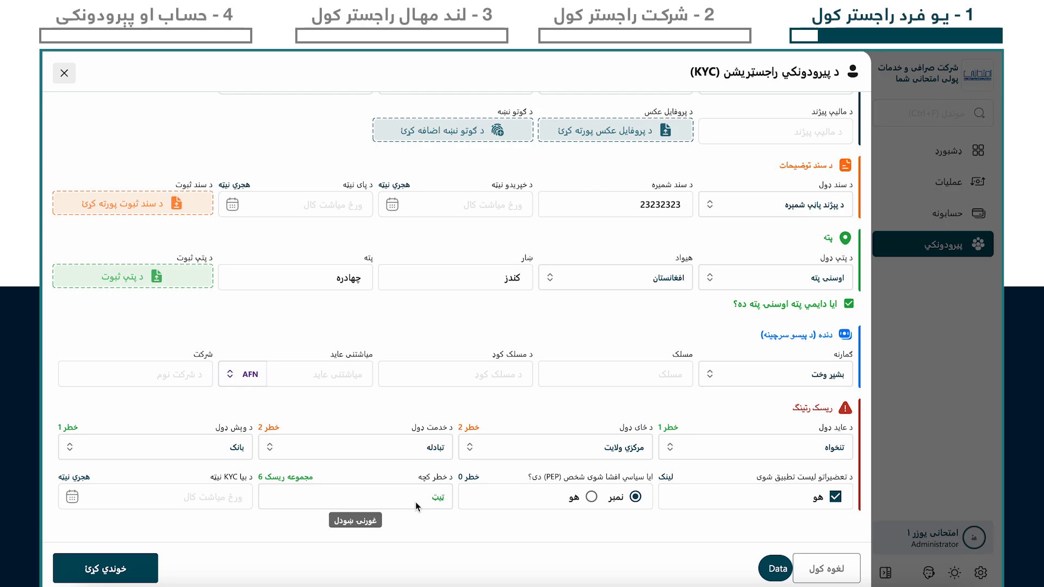
pyautogui.click(215, 496)
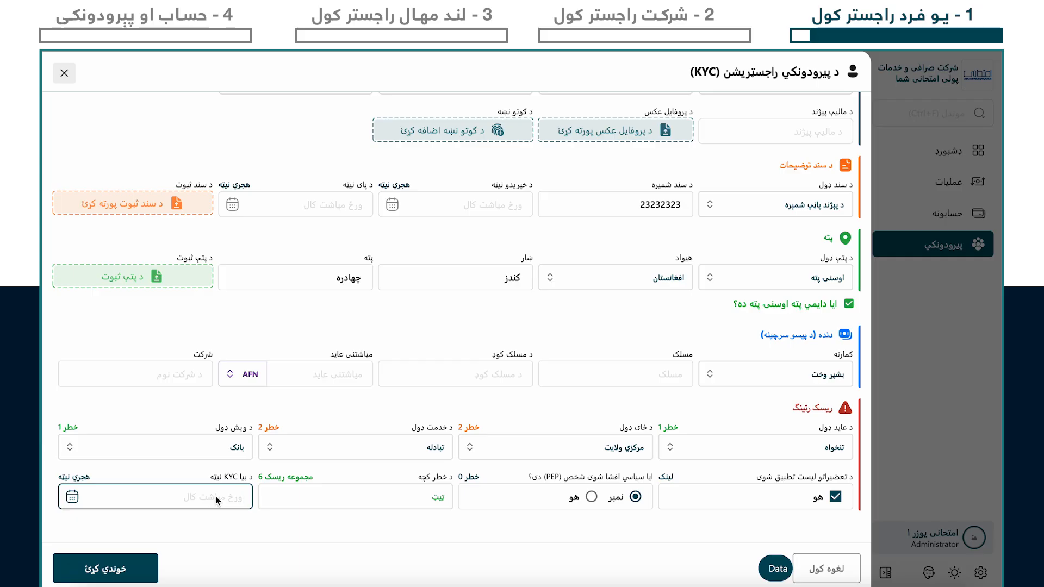
pyautogui.write('2028')
pyautogui.press('Tab')
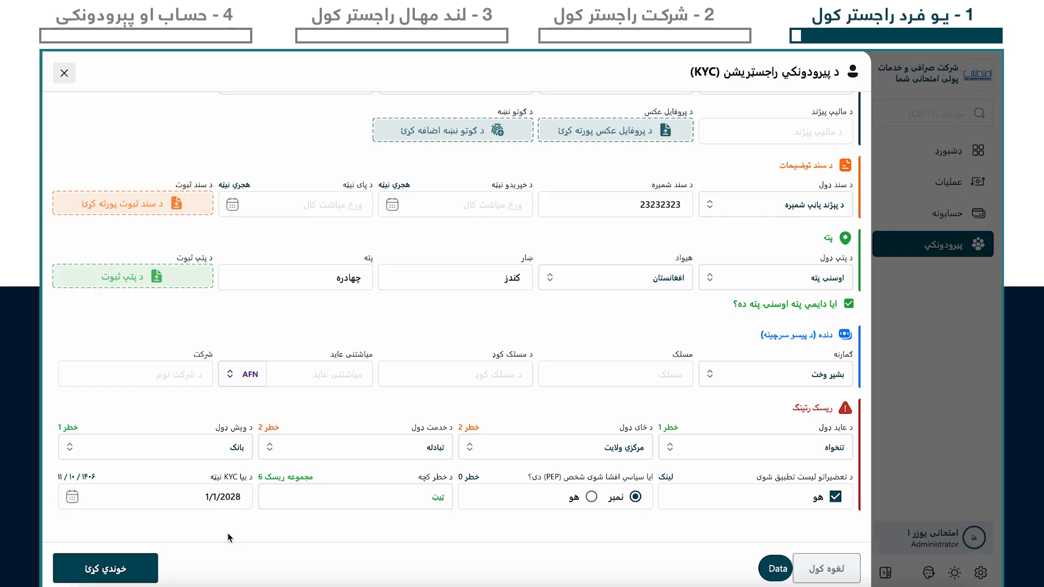
pyautogui.click(137, 570)
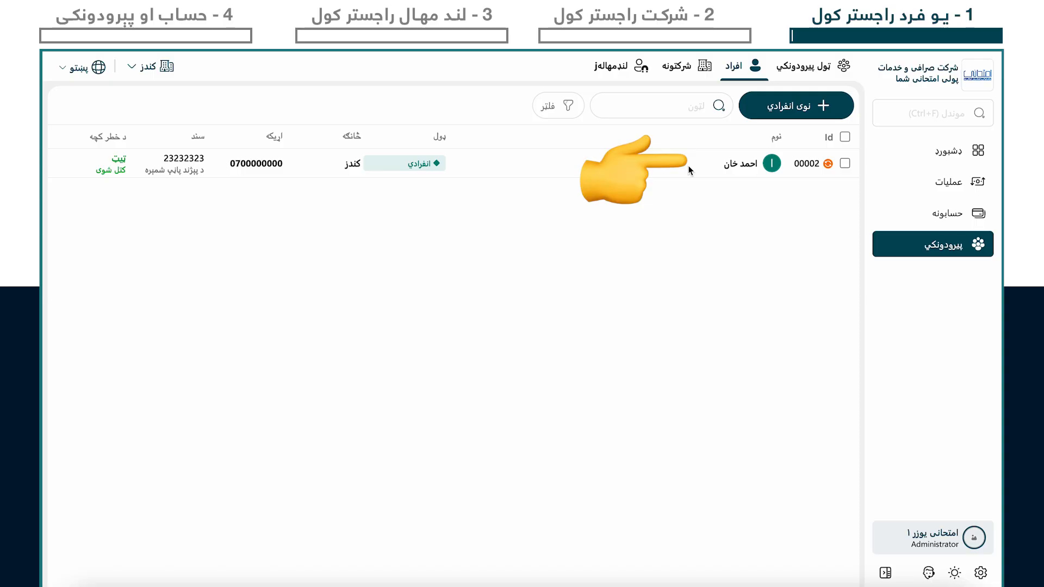
# - Start a new company registration named عرفون and enter its first telephone number
pyautogui.click(680, 67)
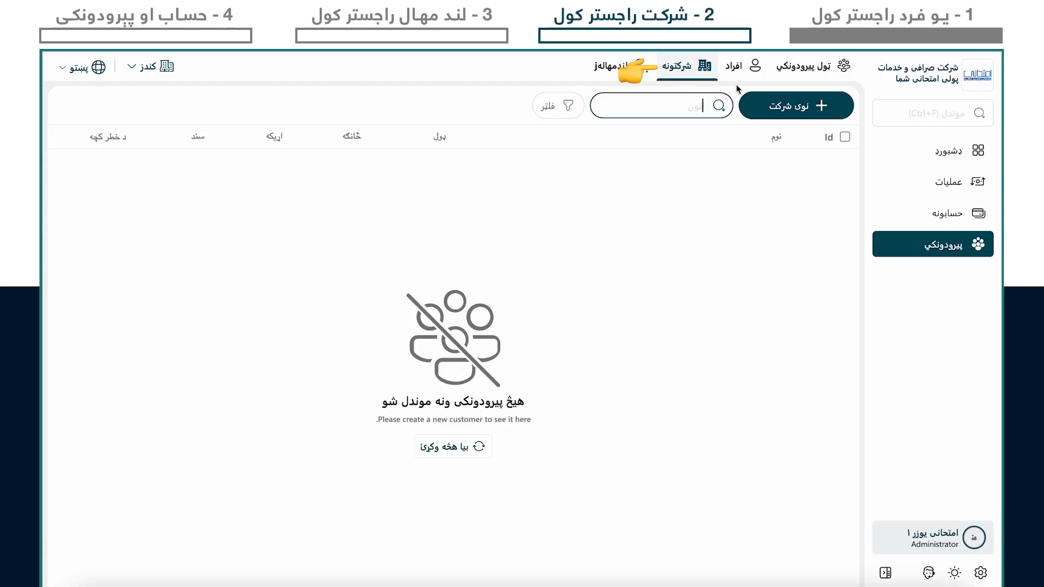
pyautogui.click(790, 116)
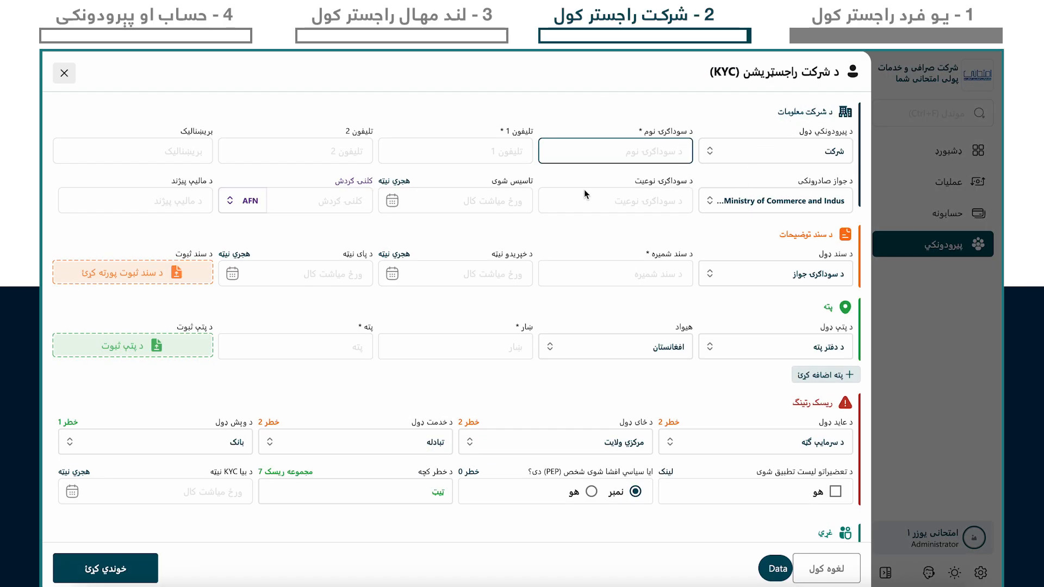
pyautogui.write('عرفون')
pyautogui.press('Tab')
pyautogui.press('Tab')
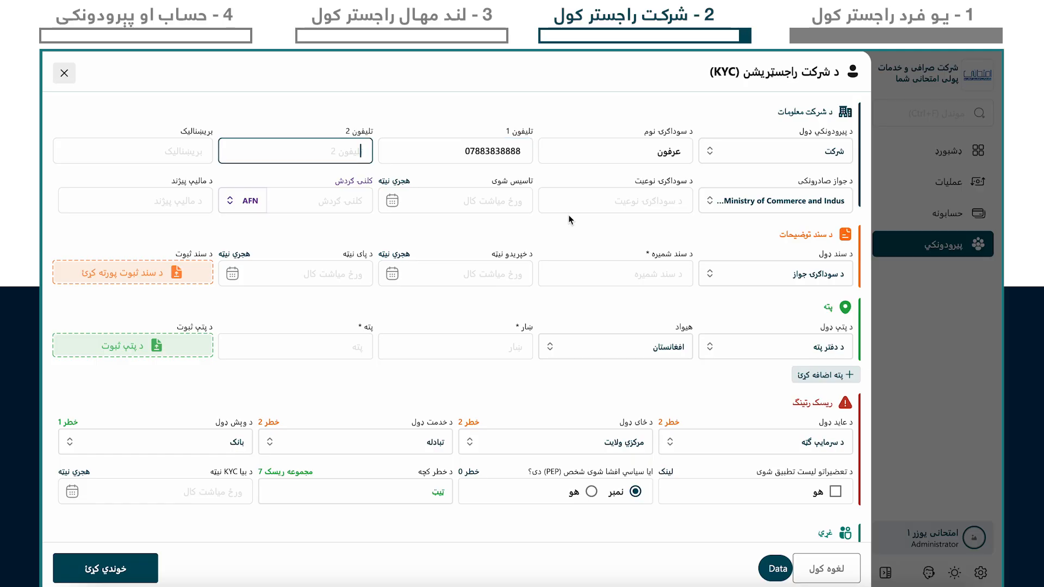
pyautogui.press('Tab')
# - Keep the licence issuer and set business type سافتوير with founding date 1/1/2020
pyautogui.click(778, 202)
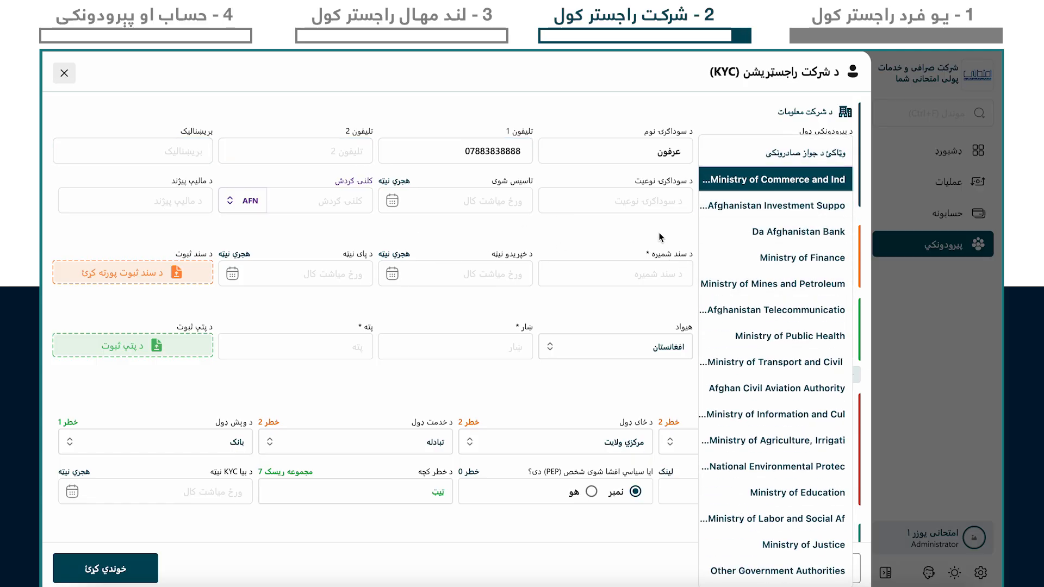
pyautogui.click(659, 205)
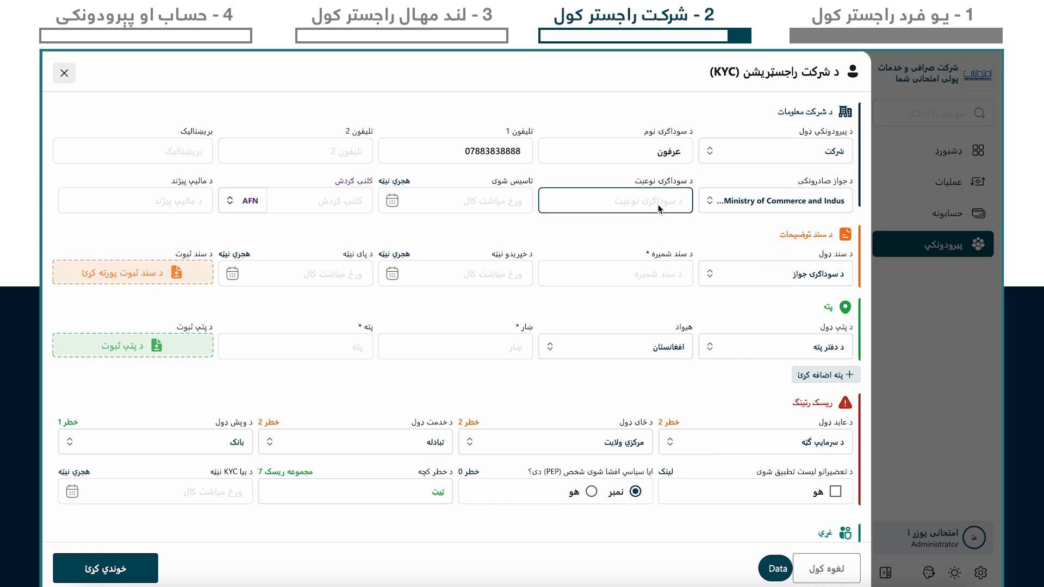
pyautogui.write('سافتوير')
pyautogui.press('Tab')
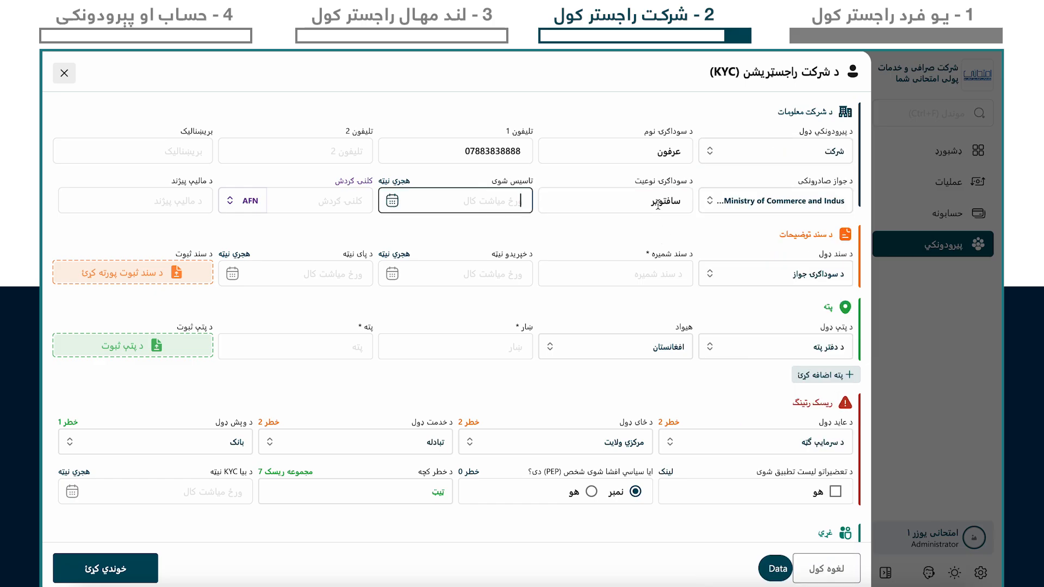
pyautogui.write('1/1/2020')
pyautogui.press('Tab')
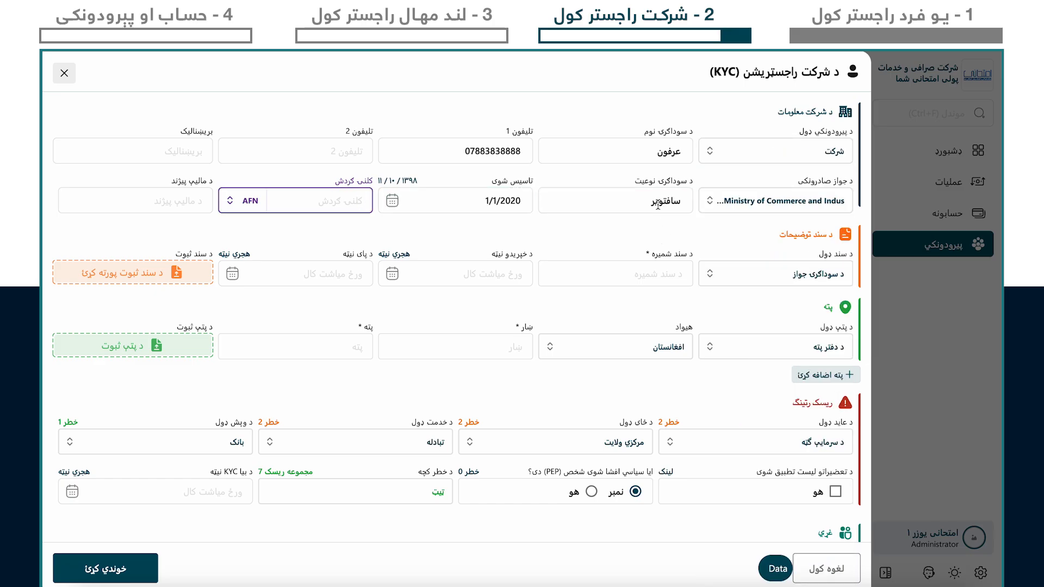
# - Enter capital 100,000 AFN plus the company's tax number and document number
pyautogui.write('100000')
pyautogui.press('Tab')
pyautogui.write('12345')
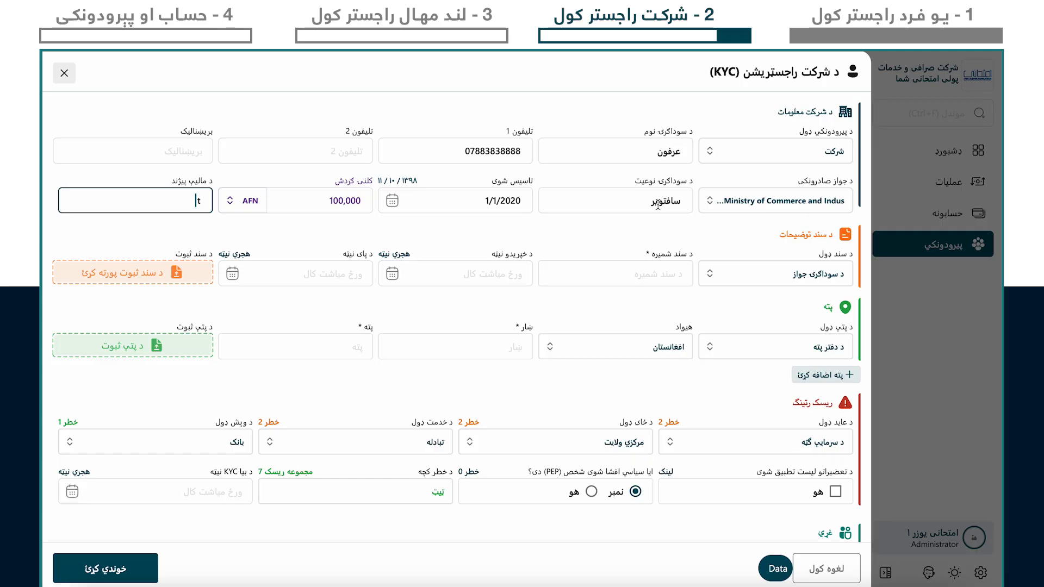
pyautogui.press('Tab')
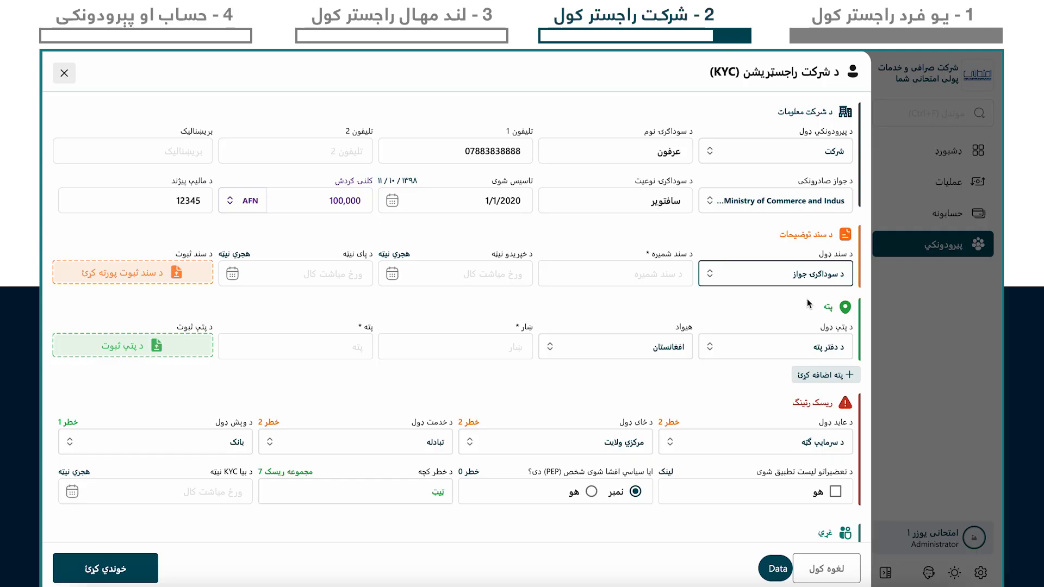
pyautogui.click(647, 265)
pyautogui.write('123456')
pyautogui.press('Tab')
# - Enter the company's office address in کندز with its street
pyautogui.press('Tab')
pyautogui.scroll(-1, 376, 307)
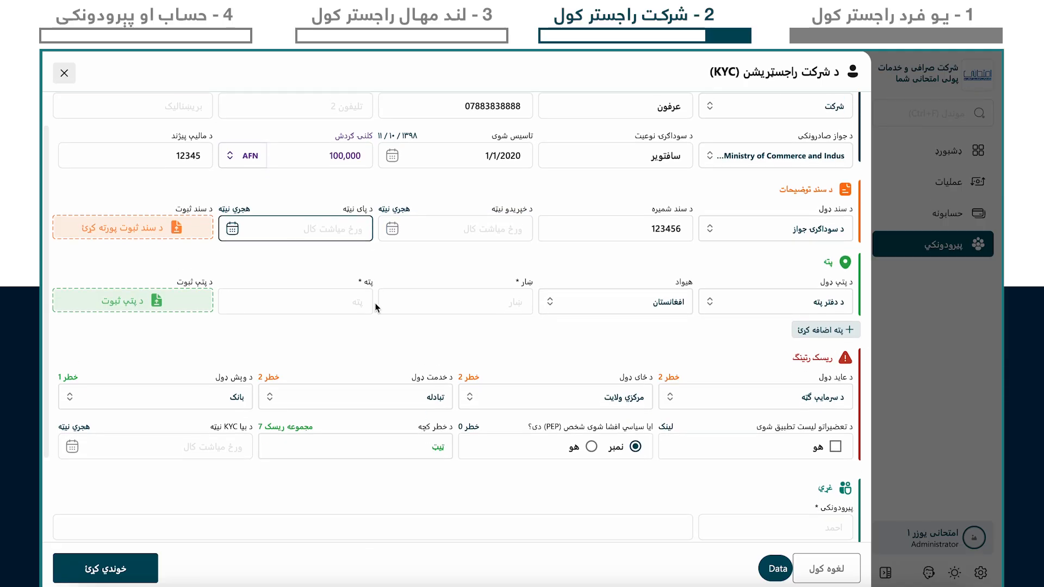
pyautogui.click(502, 284)
pyautogui.write('کندز')
pyautogui.press('Tab')
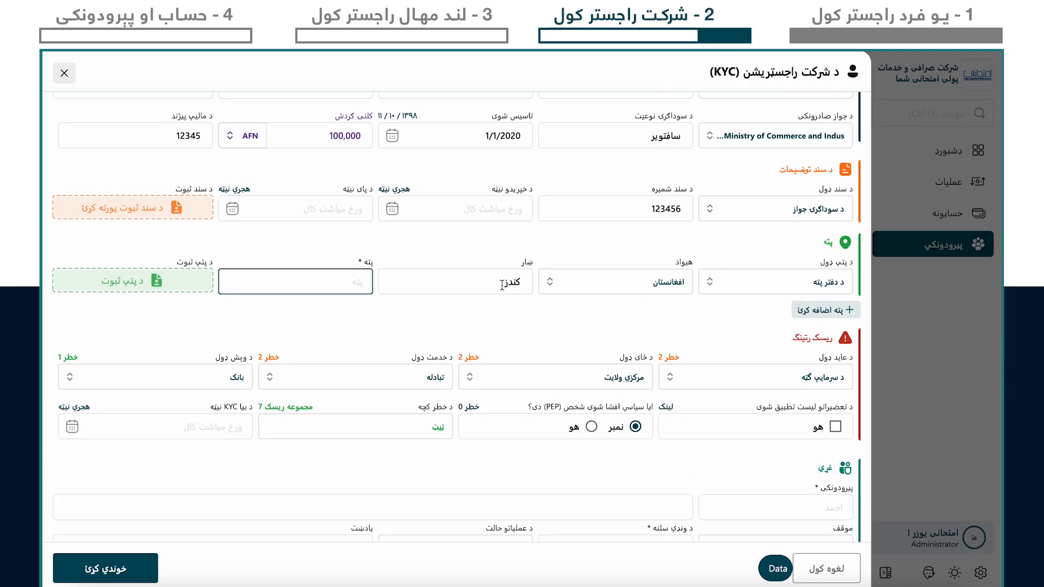
pyautogui.write('مومند')
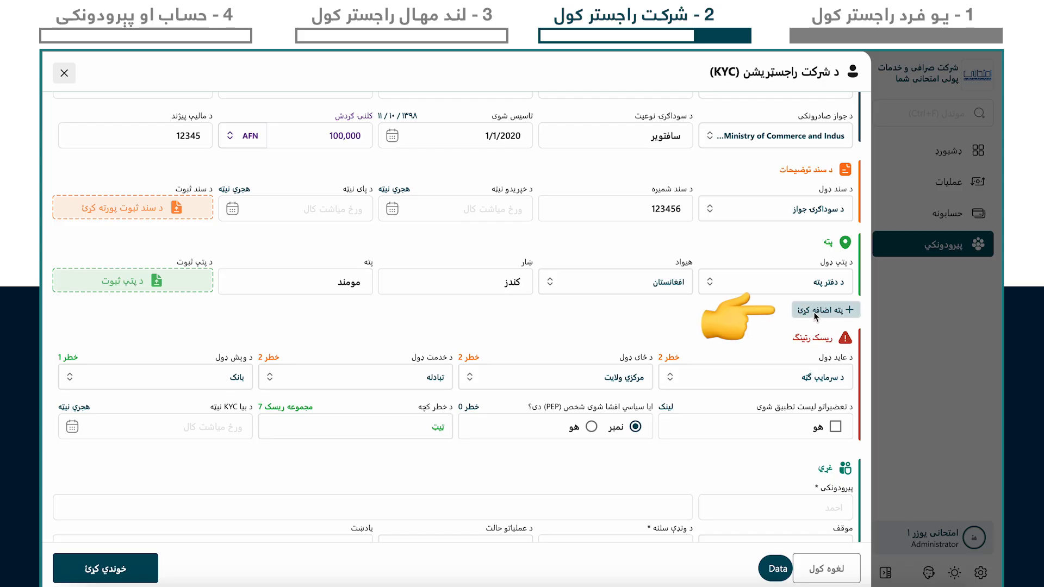
# - Add a second company address in کابل with its street
pyautogui.click(815, 312)
pyautogui.click(482, 327)
pyautogui.write('کابل')
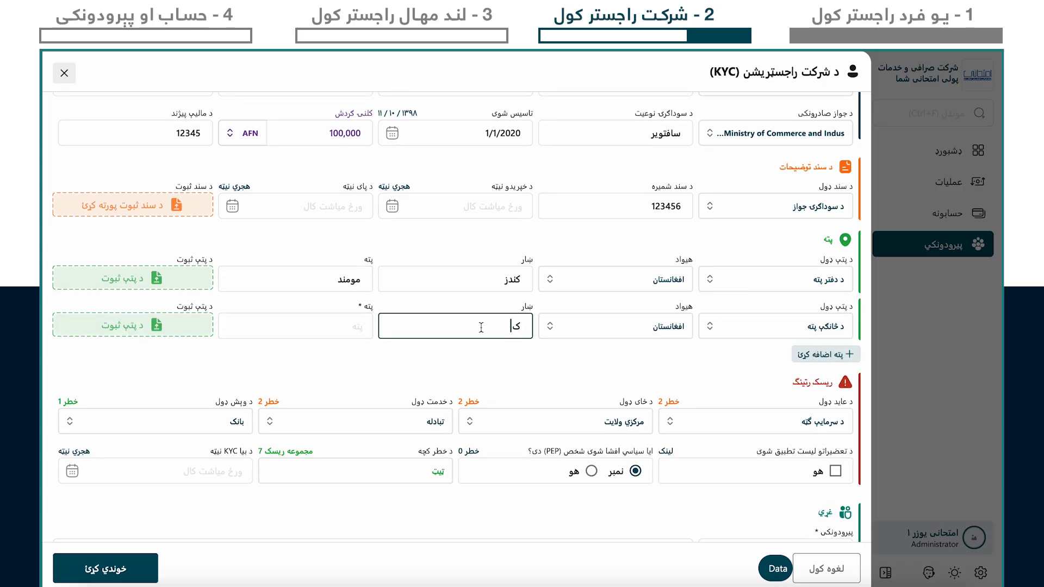
pyautogui.press('Tab')
pyautogui.write('سرای شهزاده')
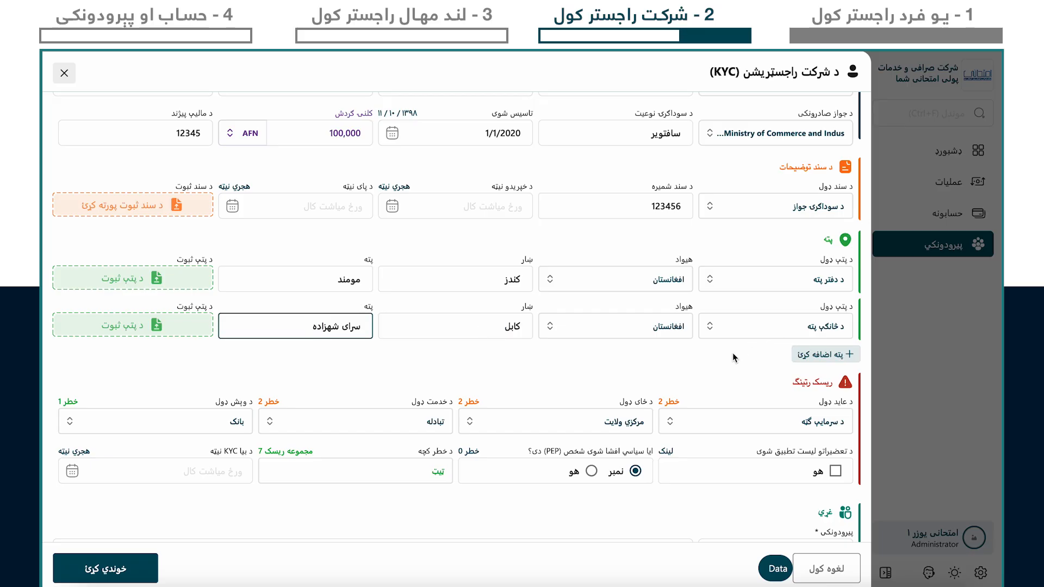
# - Keep service type تبادله and distribution بانک, tick sanctions list yes, and leave PEP at no
pyautogui.scroll(-3, 784, 262)
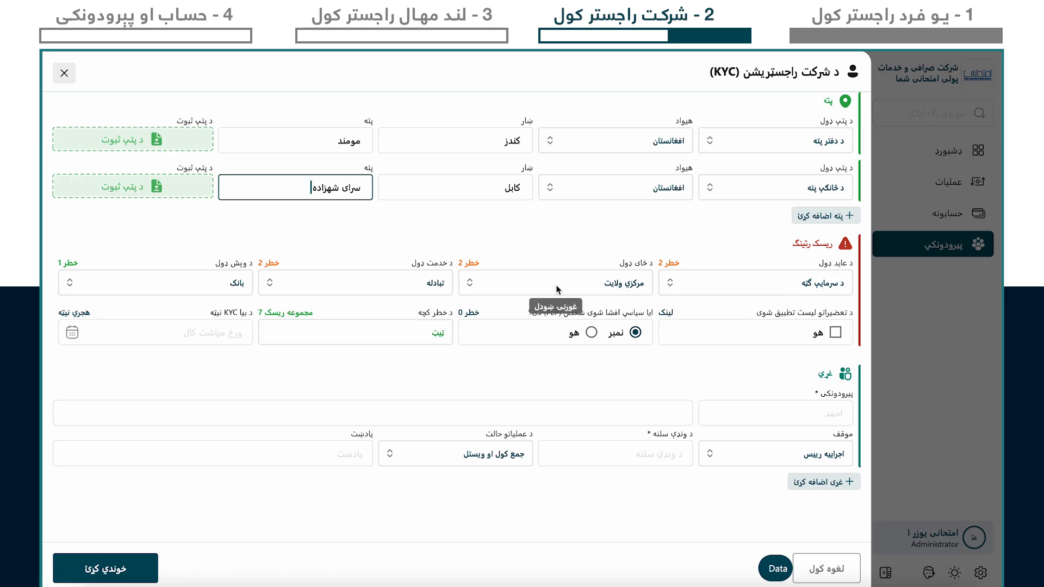
pyautogui.click(432, 284)
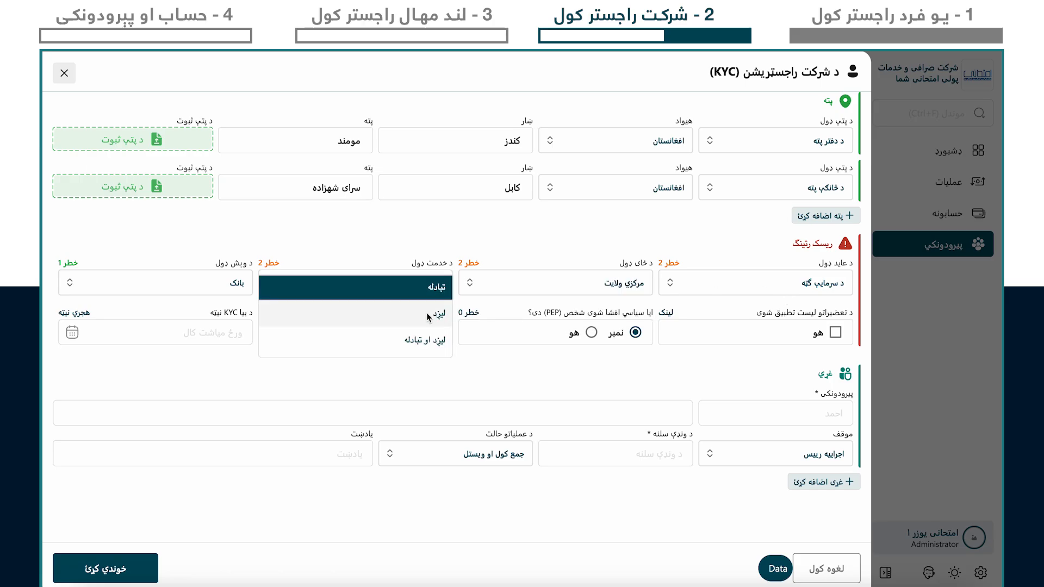
pyautogui.click(410, 372)
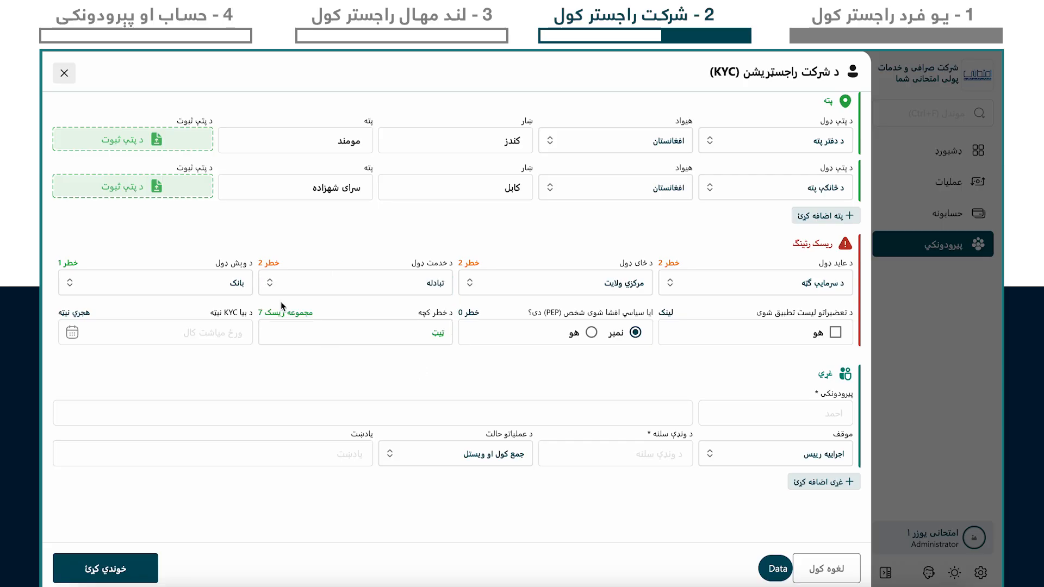
pyautogui.click(211, 284)
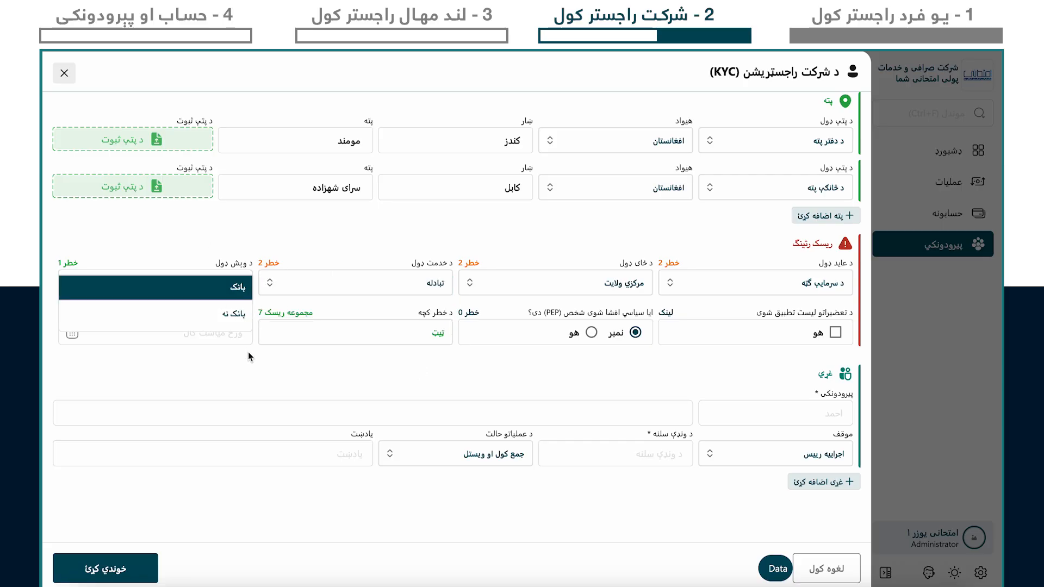
pyautogui.click(256, 369)
pyautogui.click(837, 333)
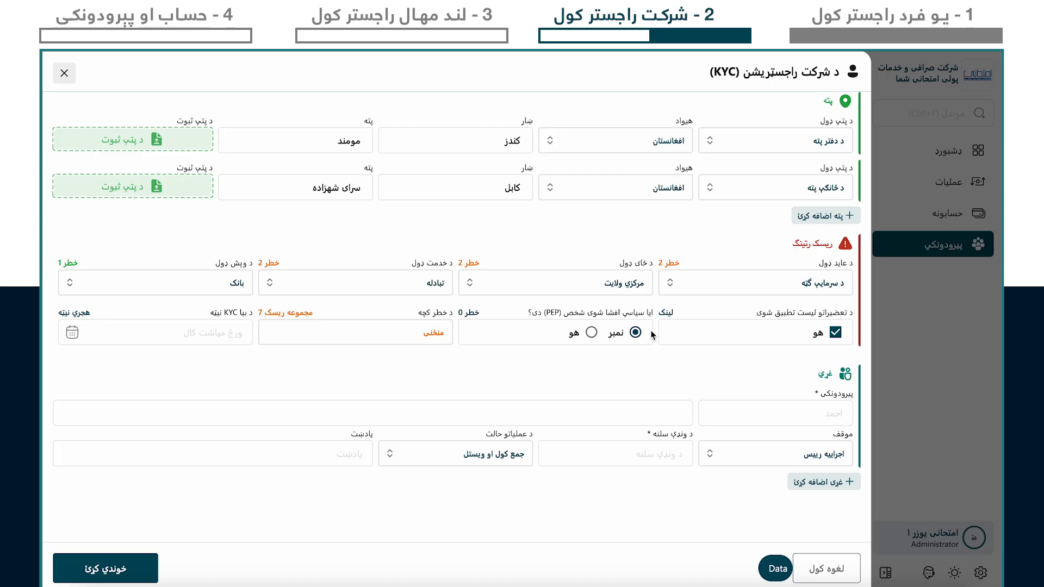
pyautogui.click(581, 334)
pyautogui.click(634, 333)
pyautogui.click(192, 334)
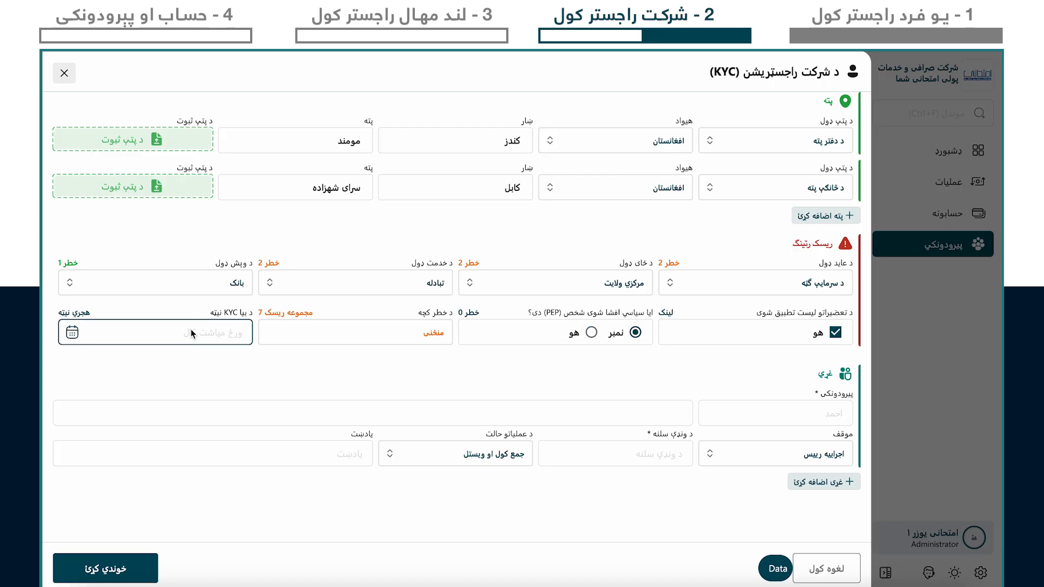
# - Set the company's re-KYC date to 1/1/2028
pyautogui.press('super+space')
pyautogui.write('1/1/2028')
pyautogui.press('Tab')
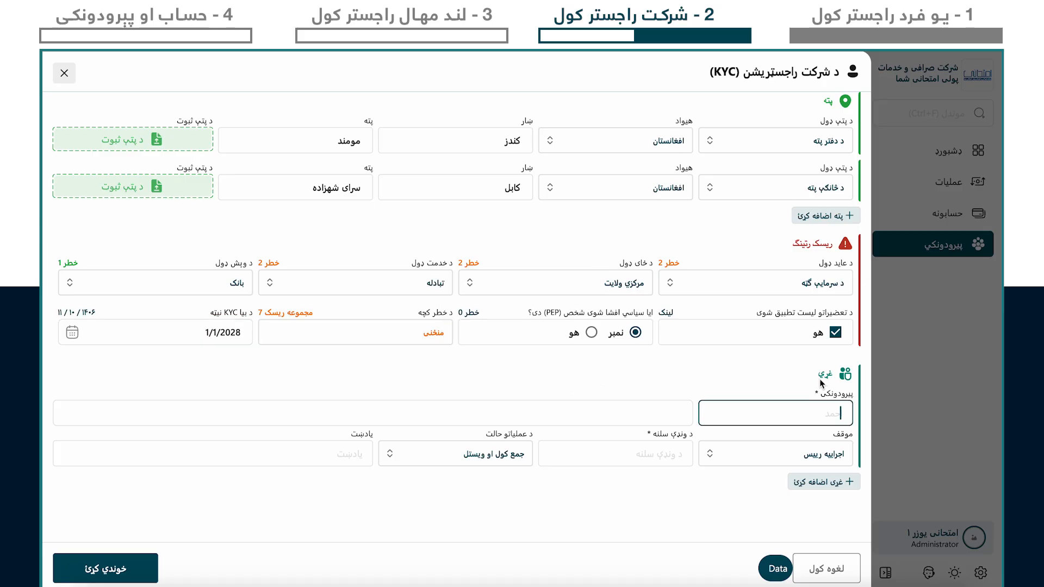
# - Add the existing individual customer as a member with 100% share, then add another member row
pyautogui.write('اح')
pyautogui.click(723, 360)
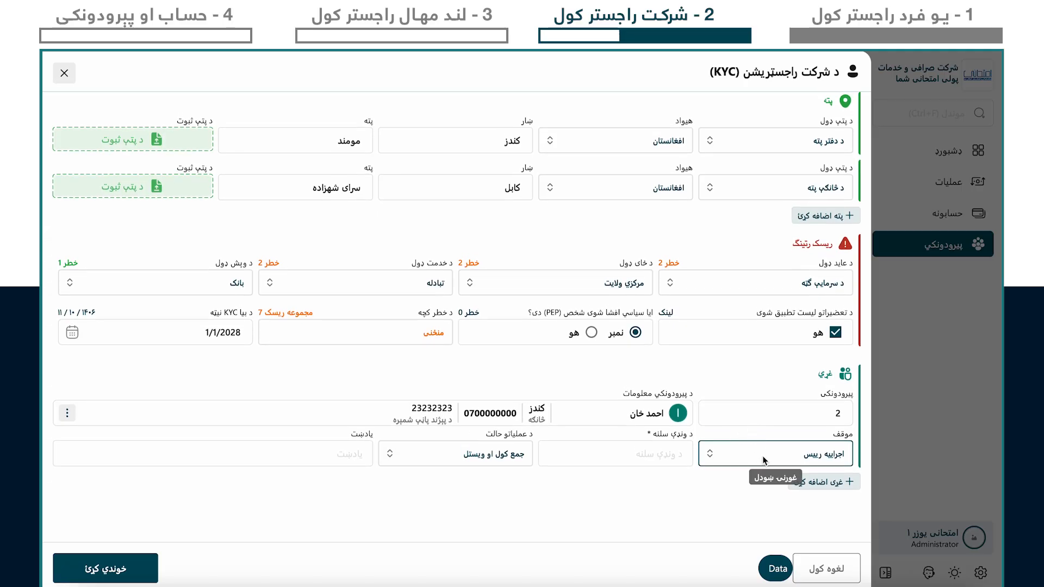
pyautogui.click(681, 455)
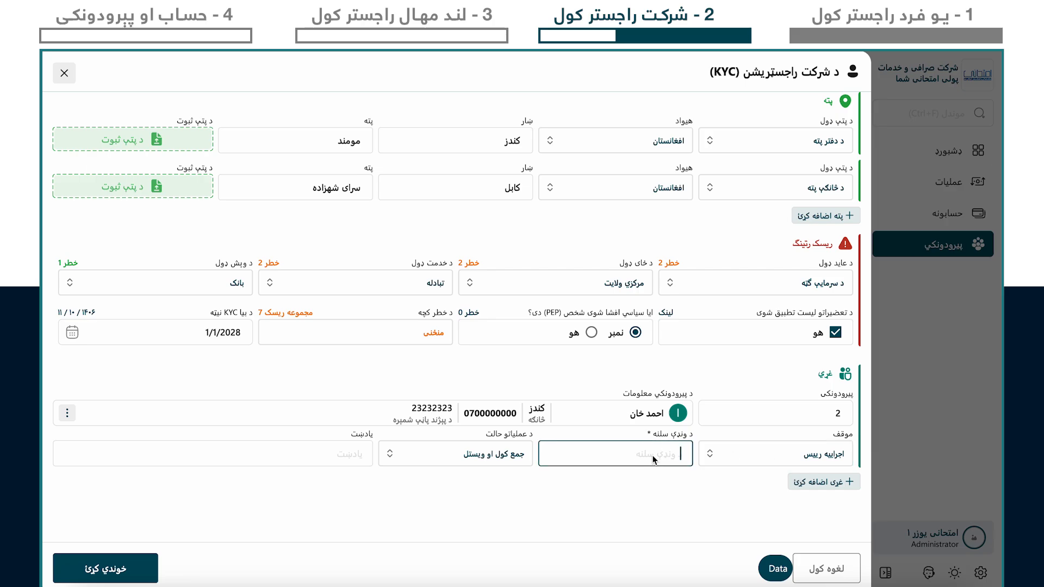
pyautogui.write('100')
pyautogui.click(508, 472)
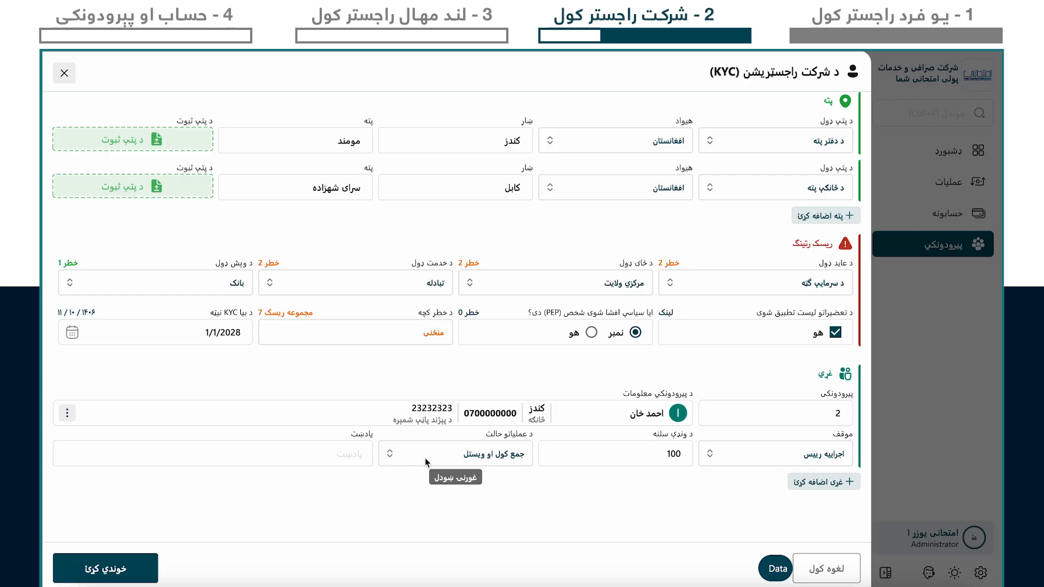
pyautogui.click(347, 456)
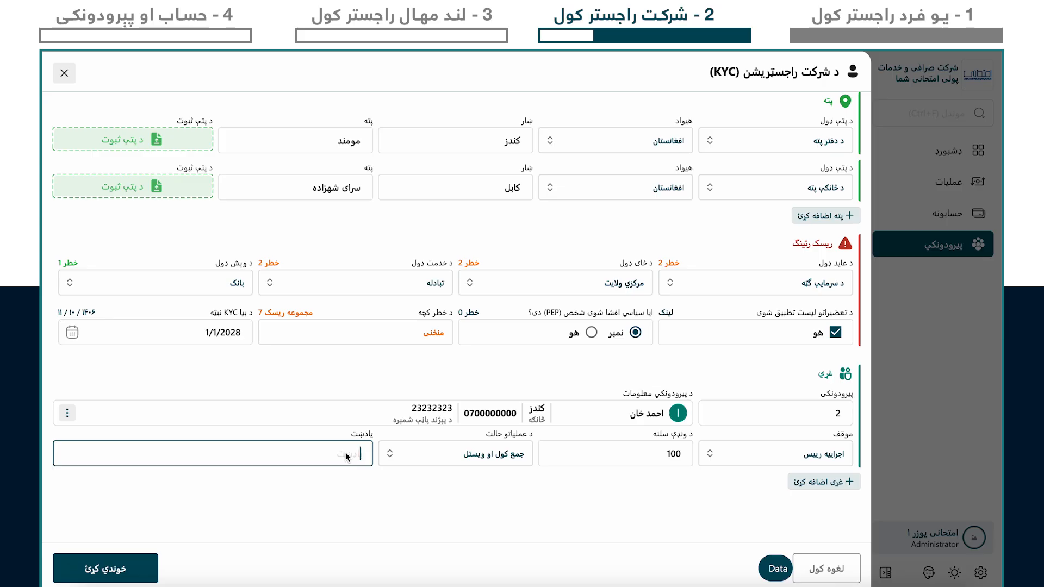
pyautogui.click(838, 483)
# - Select an existing customer as the company's second member
pyautogui.scroll(-2, 794, 490)
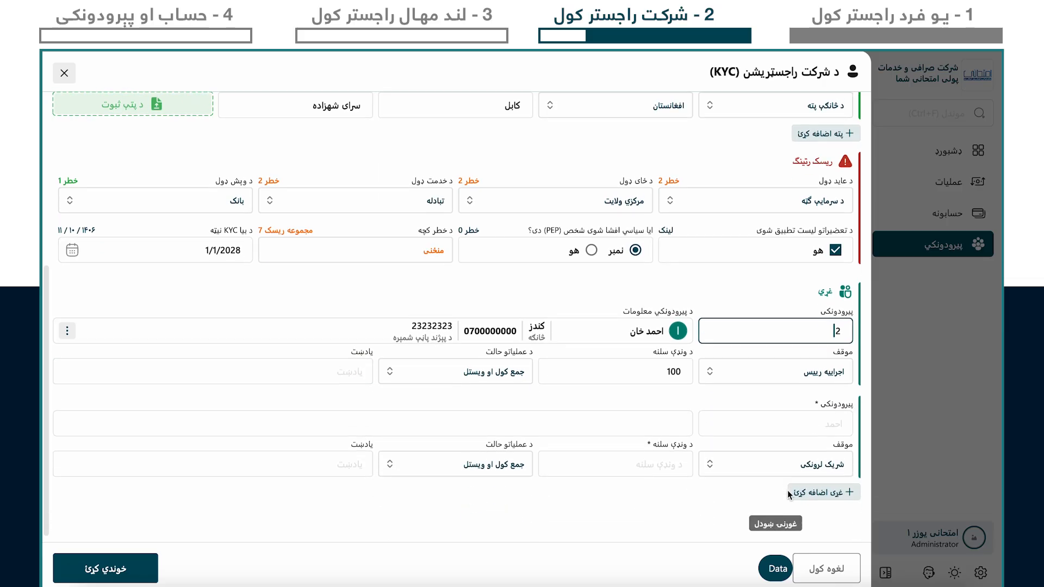
pyautogui.click(810, 419)
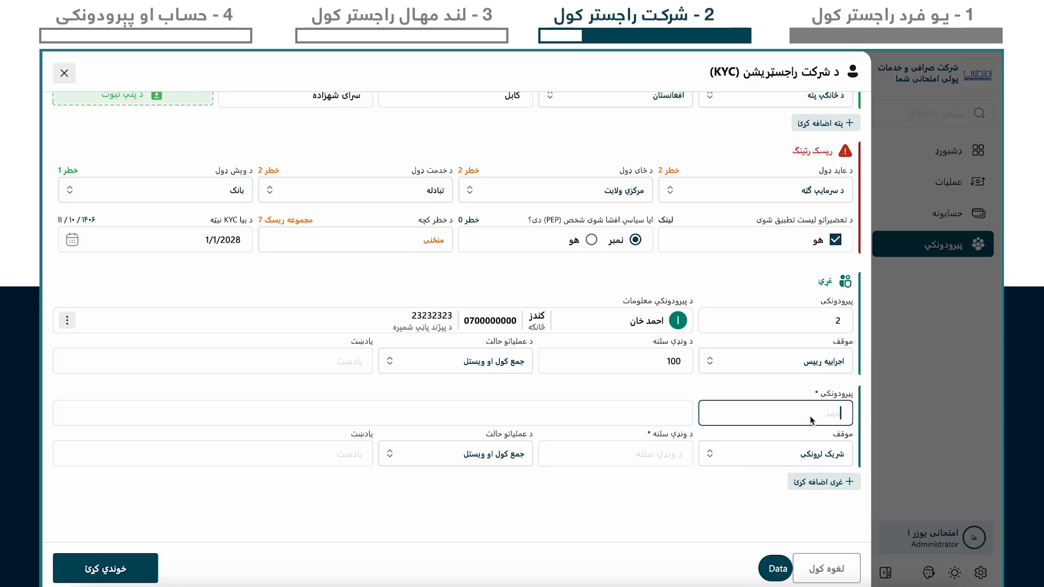
pyautogui.write('1')
pyautogui.press('super+space')
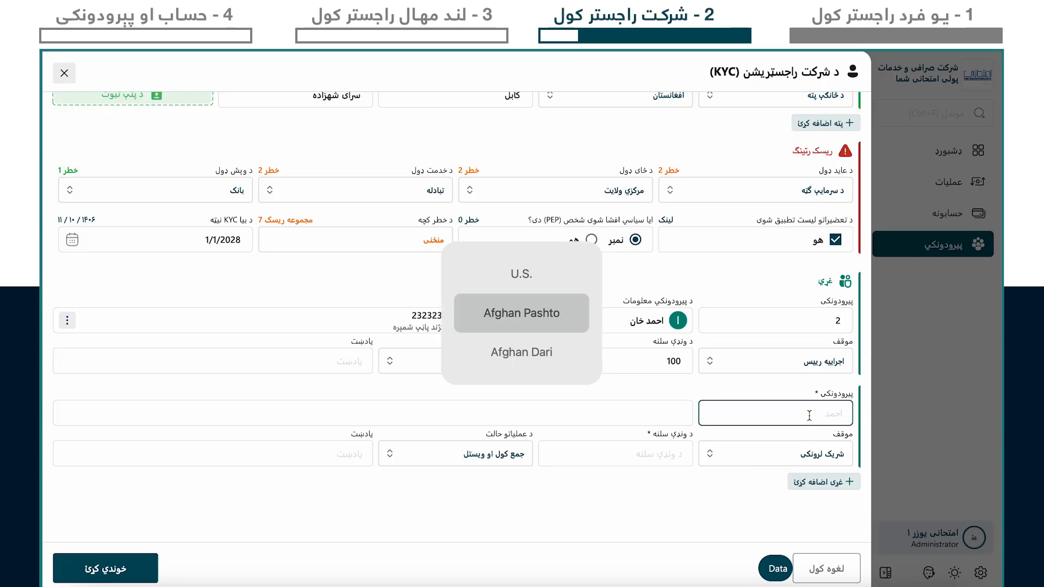
pyautogui.click(821, 393)
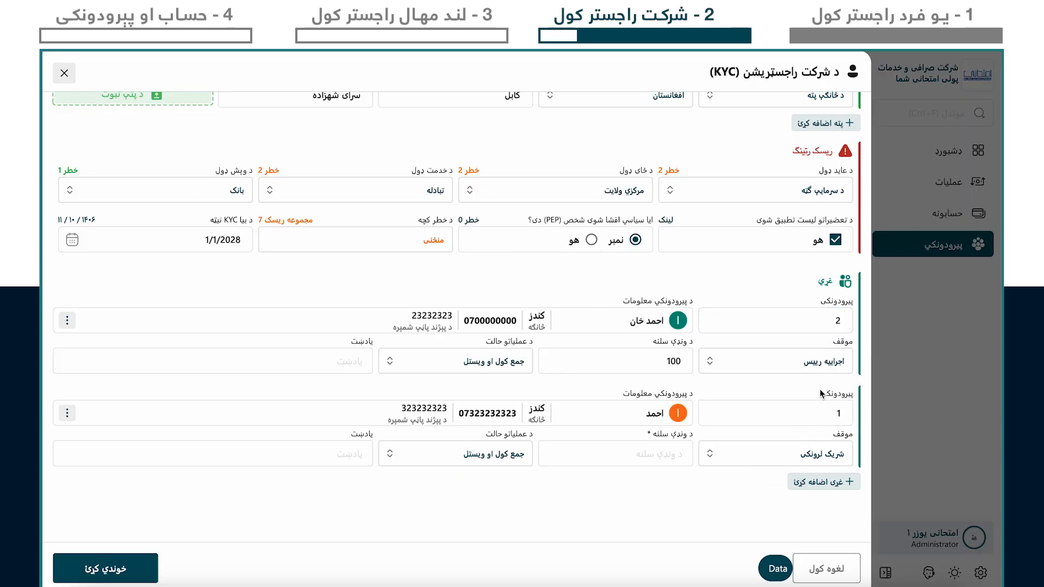
# - Give the second member 0 share and status جمع کول (deposit), then save the company
pyautogui.click(656, 454)
pyautogui.click(467, 457)
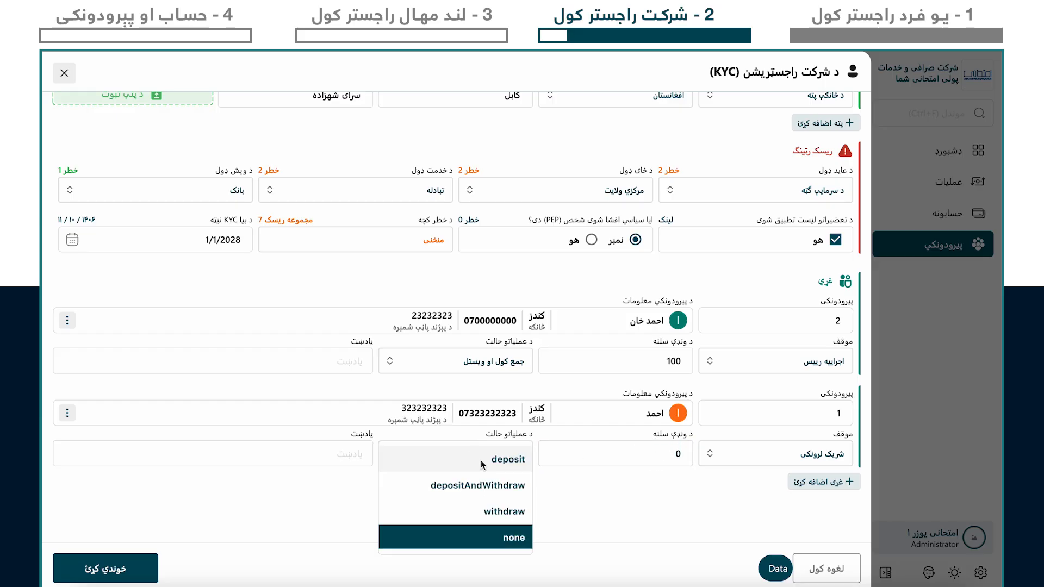
pyautogui.click(483, 464)
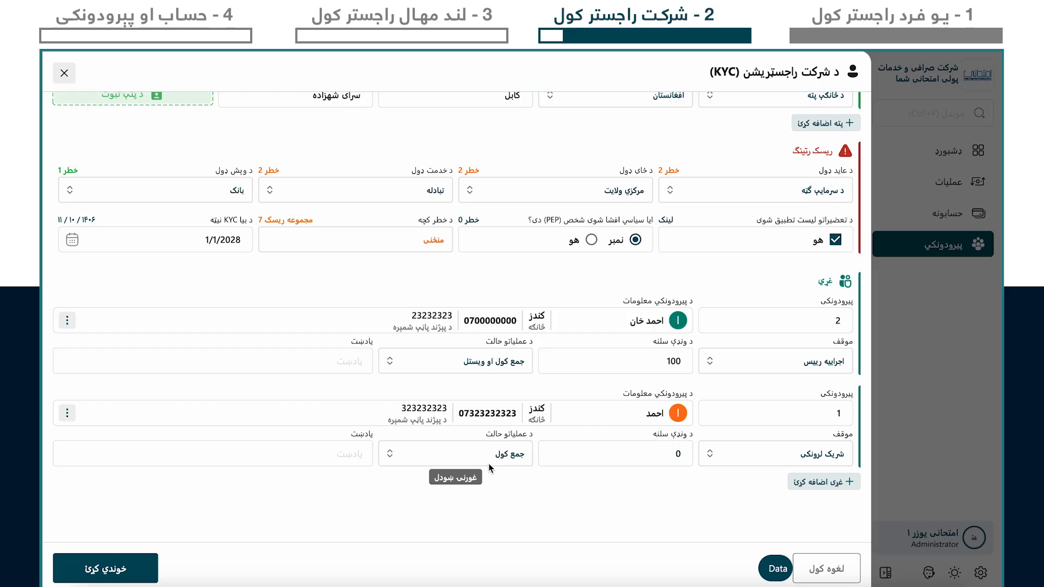
pyautogui.click(299, 454)
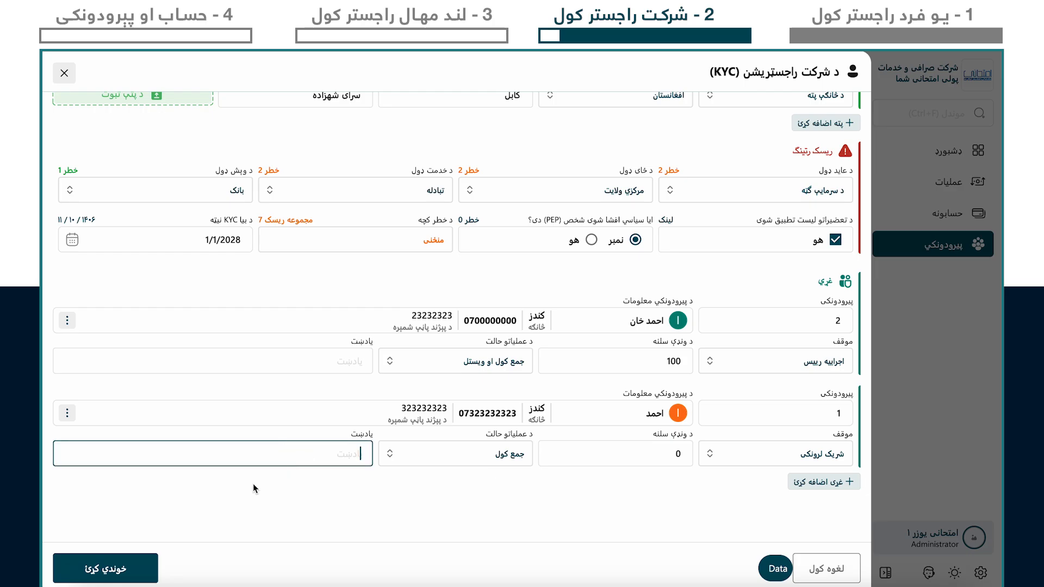
pyautogui.click(139, 567)
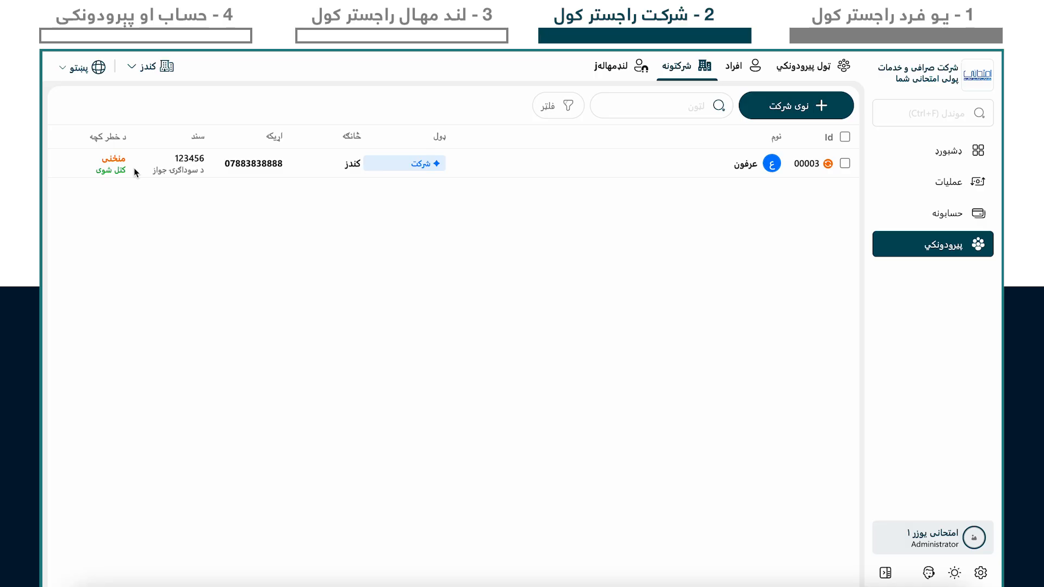
# - Switch to the short-term customers (لندمهاله) list
pyautogui.click(620, 68)
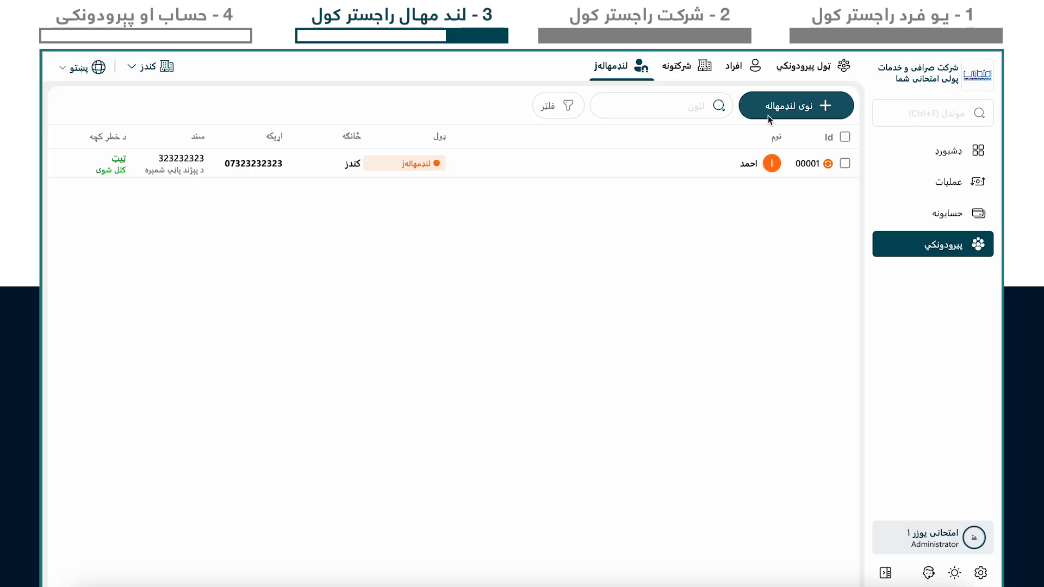
# - Start a new short-term customer and enter the customer's name, first phone number and document number
pyautogui.click(830, 112)
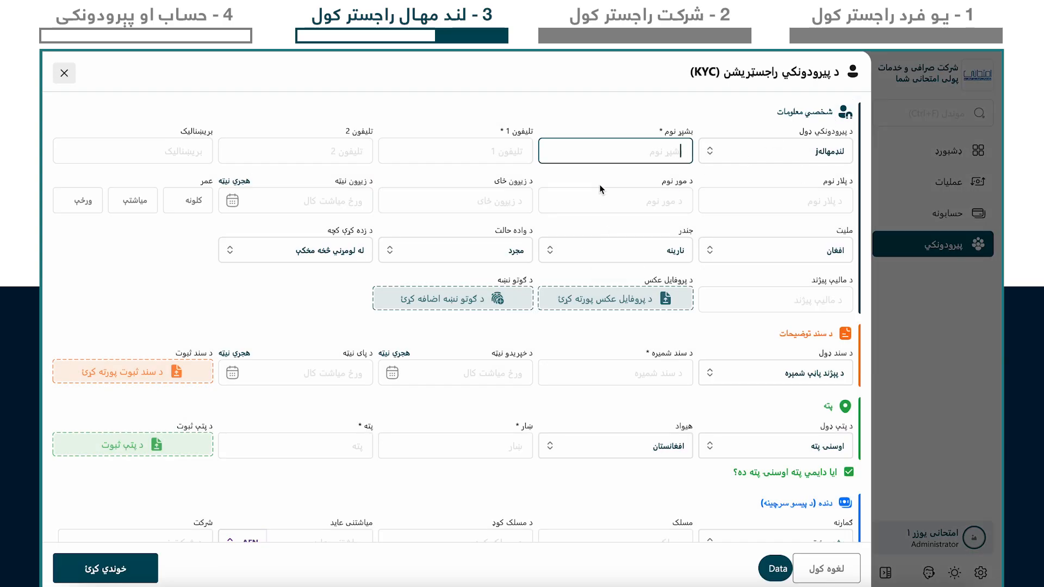
pyautogui.write('خان')
pyautogui.press('Tab')
pyautogui.click(655, 379)
pyautogui.write('32323232')
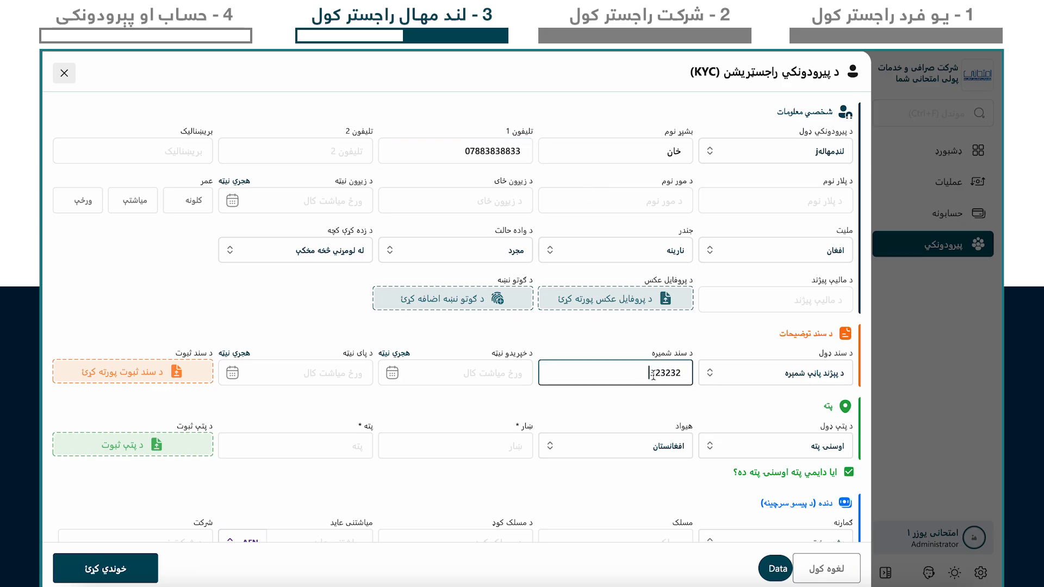
# - Set the address city to کندز with a street address, tick the sanctions check, and save
pyautogui.scroll(-2, 517, 318)
pyautogui.click(516, 318)
pyautogui.write('کندز')
pyautogui.press('Tab')
pyautogui.write('نوآباد')
pyautogui.scroll(-1, 516, 317)
pyautogui.click(649, 374)
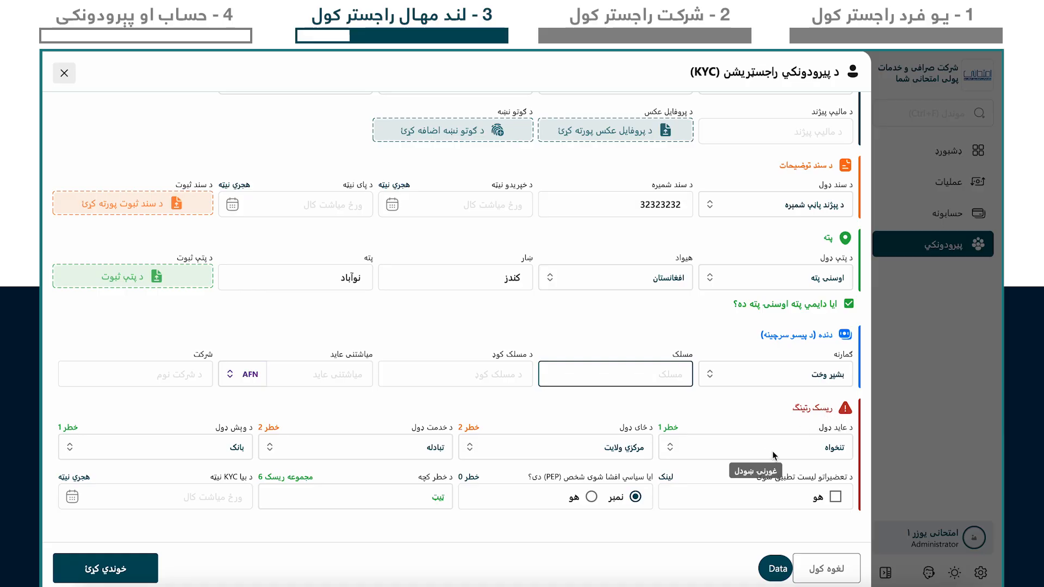
pyautogui.click(831, 499)
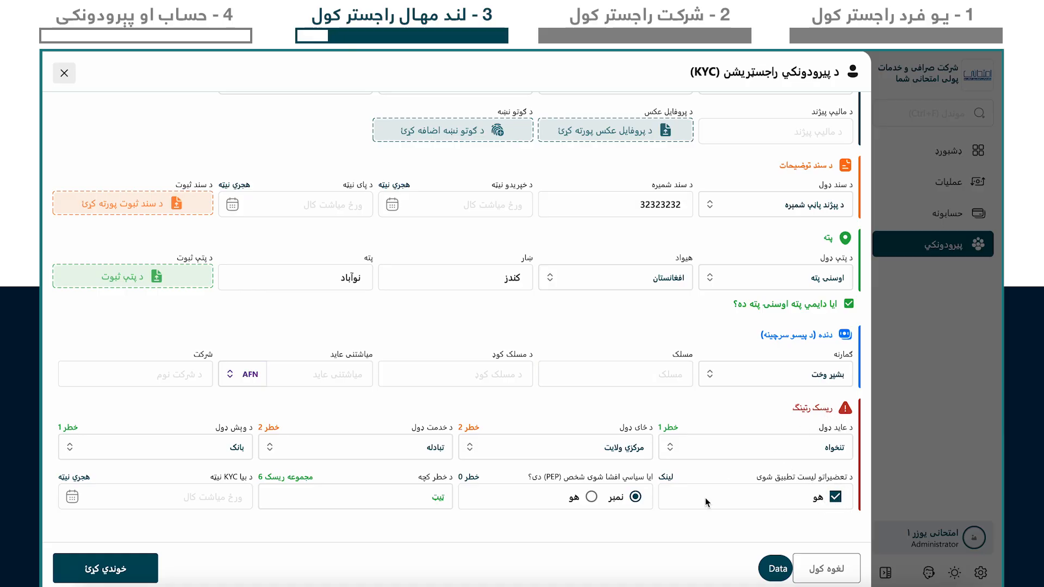
pyautogui.click(106, 569)
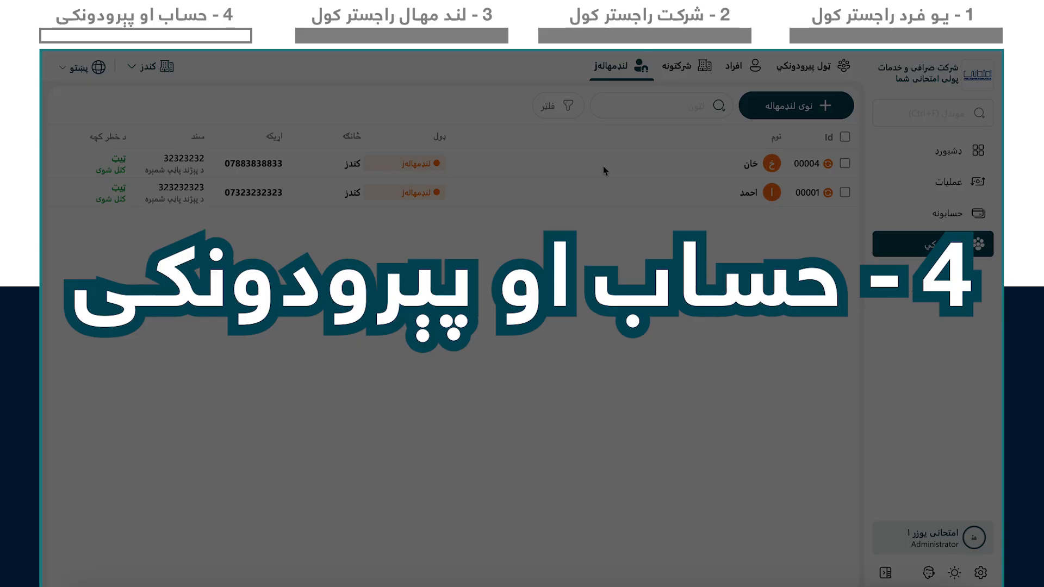
# - Open customer 00002's details from the customers list and begin a new account for them
pyautogui.click(957, 244)
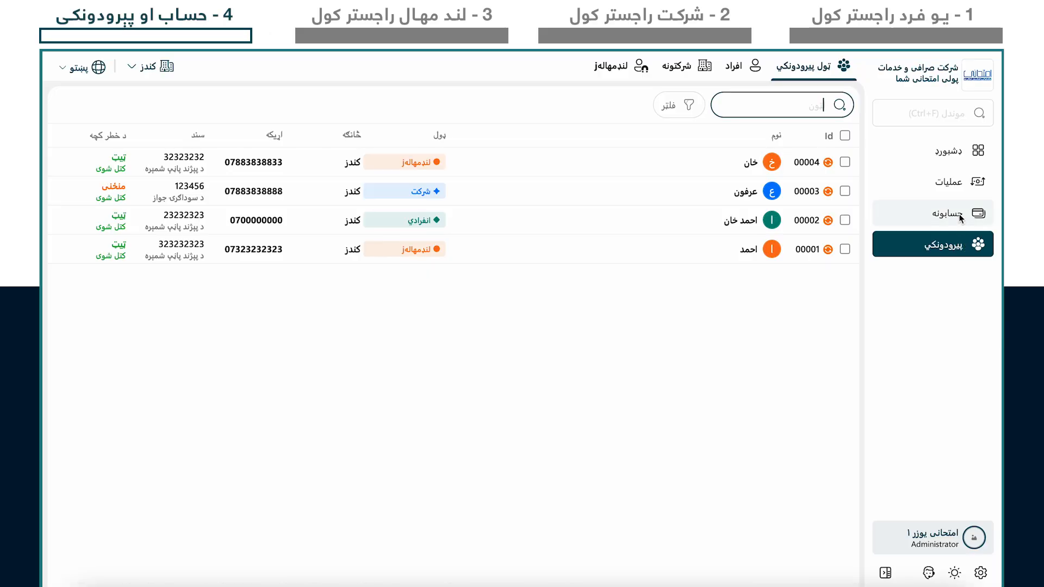
pyautogui.click(960, 217)
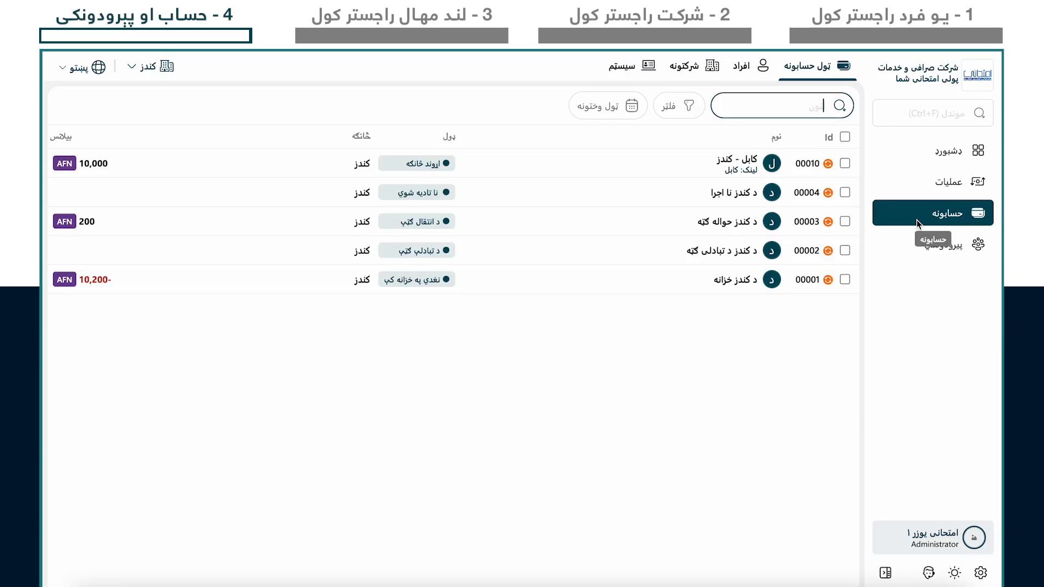
pyautogui.click(974, 250)
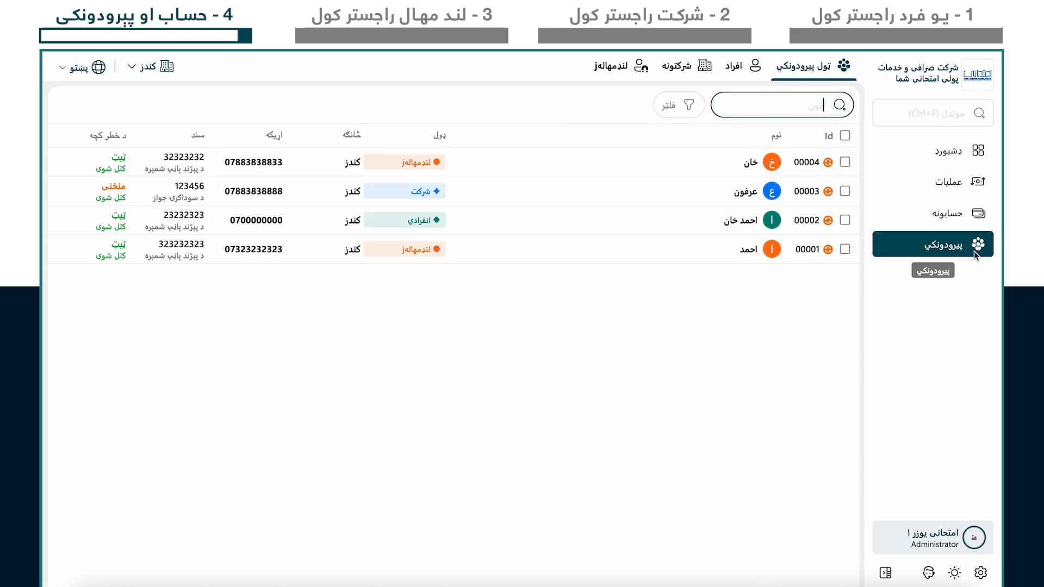
pyautogui.click(745, 223)
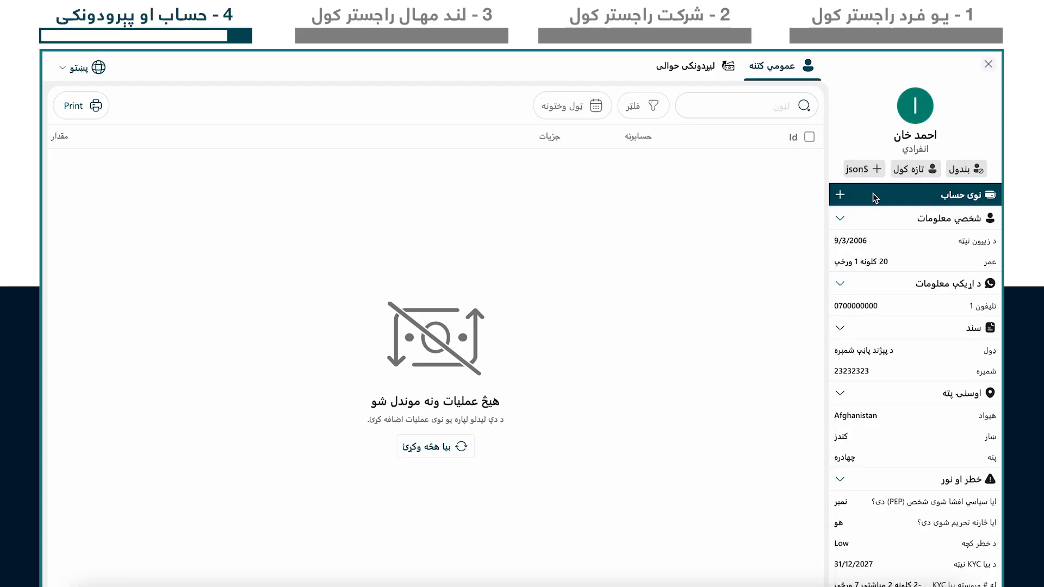
pyautogui.click(873, 194)
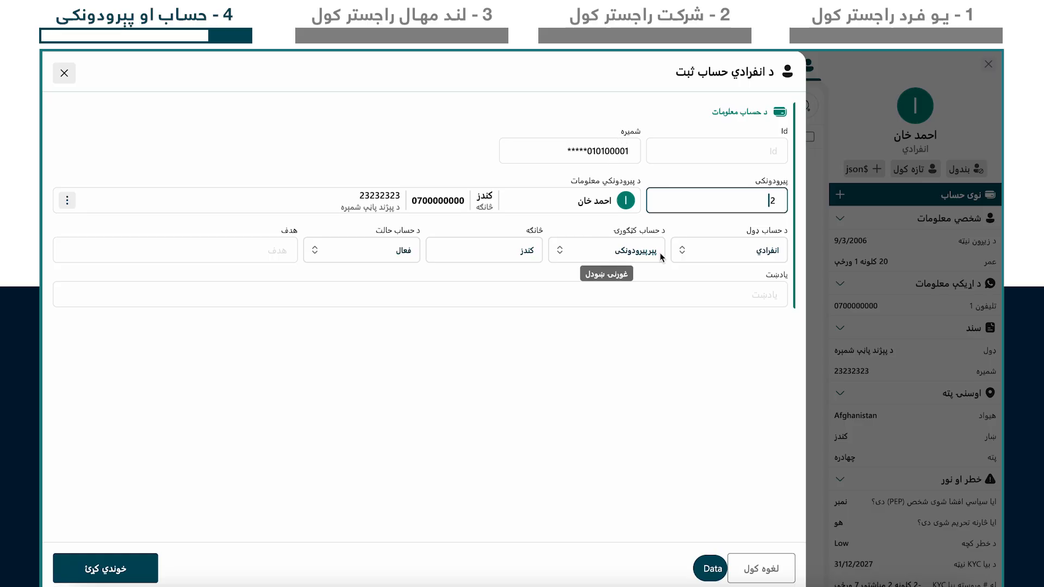
# - Save the customer-category account, then add and save a second account with category داخلي نماینده
pyautogui.press('Return')
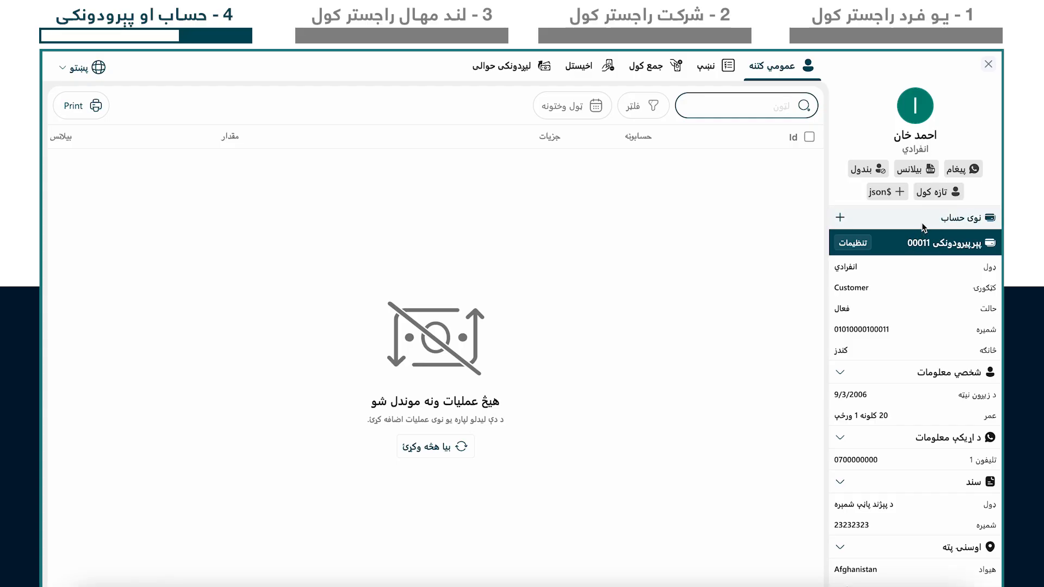
pyautogui.click(922, 220)
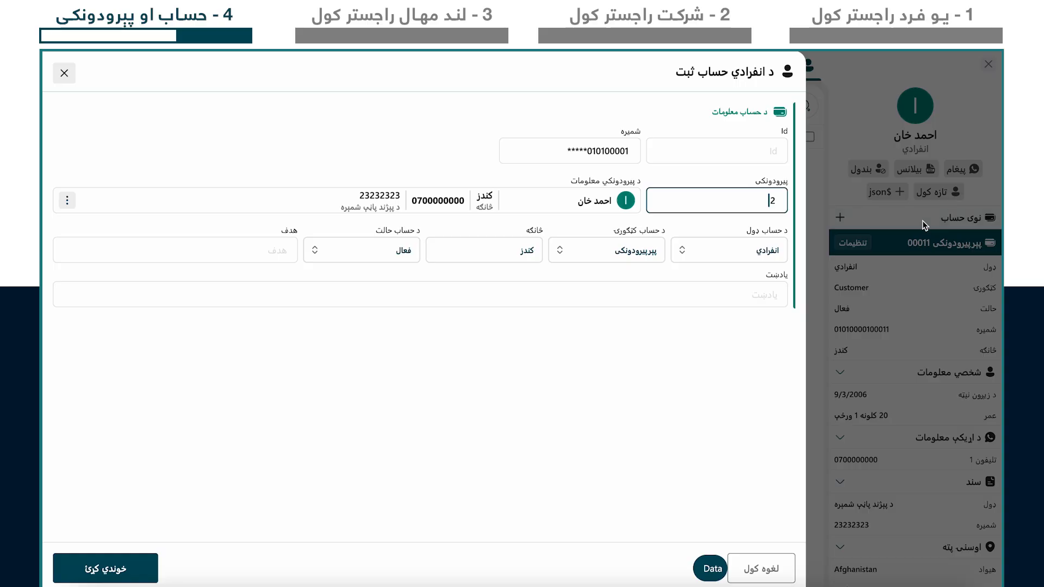
pyautogui.click(768, 253)
pyautogui.click(764, 253)
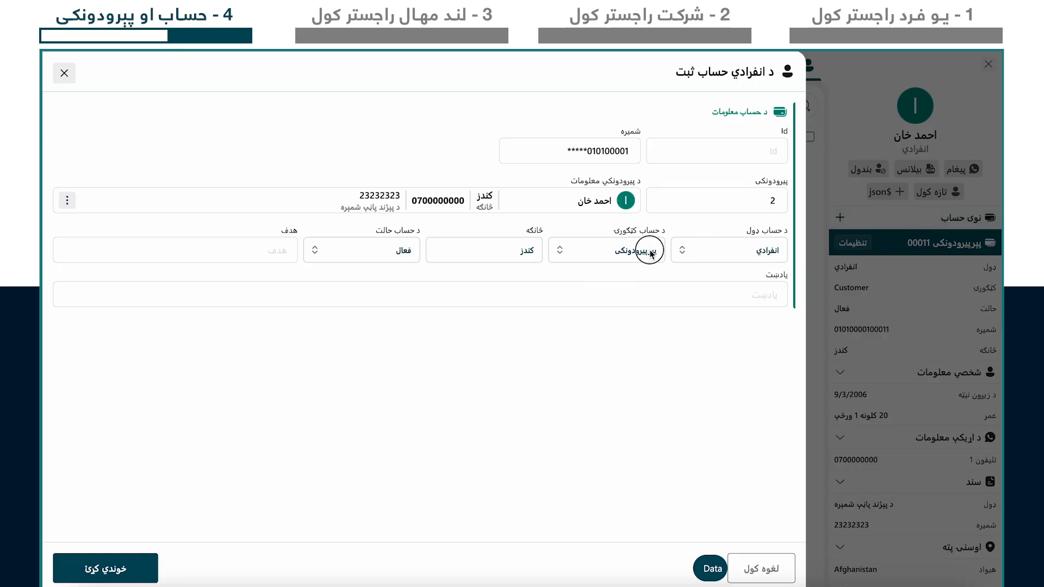
pyautogui.click(647, 251)
pyautogui.click(651, 284)
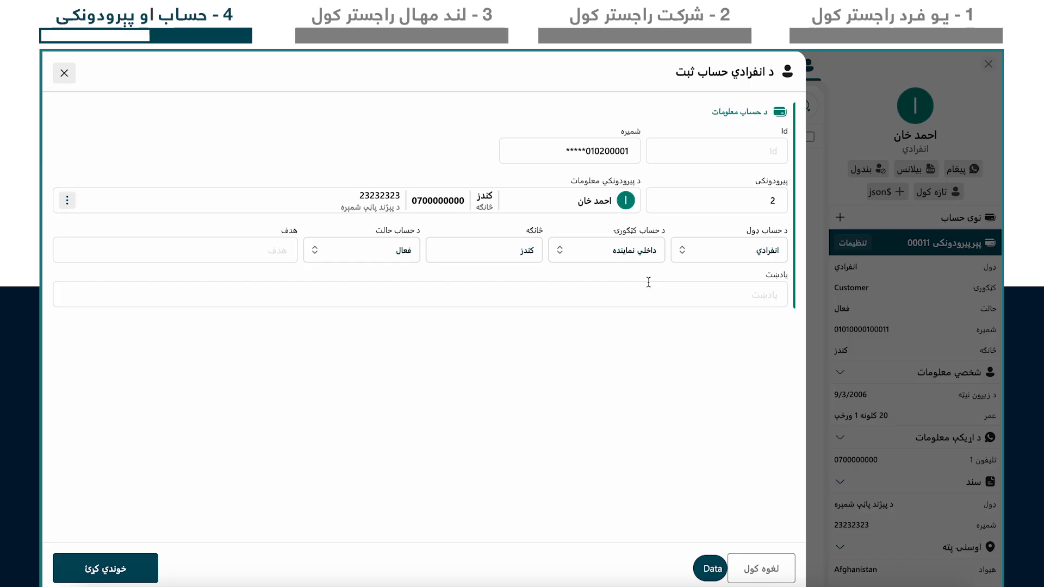
pyautogui.click(106, 569)
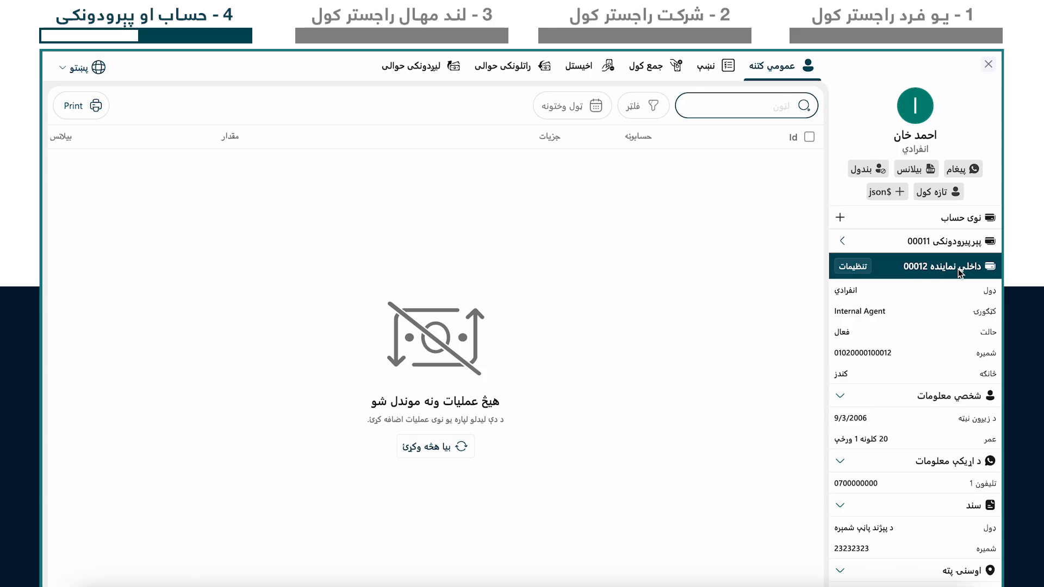
pyautogui.click(962, 243)
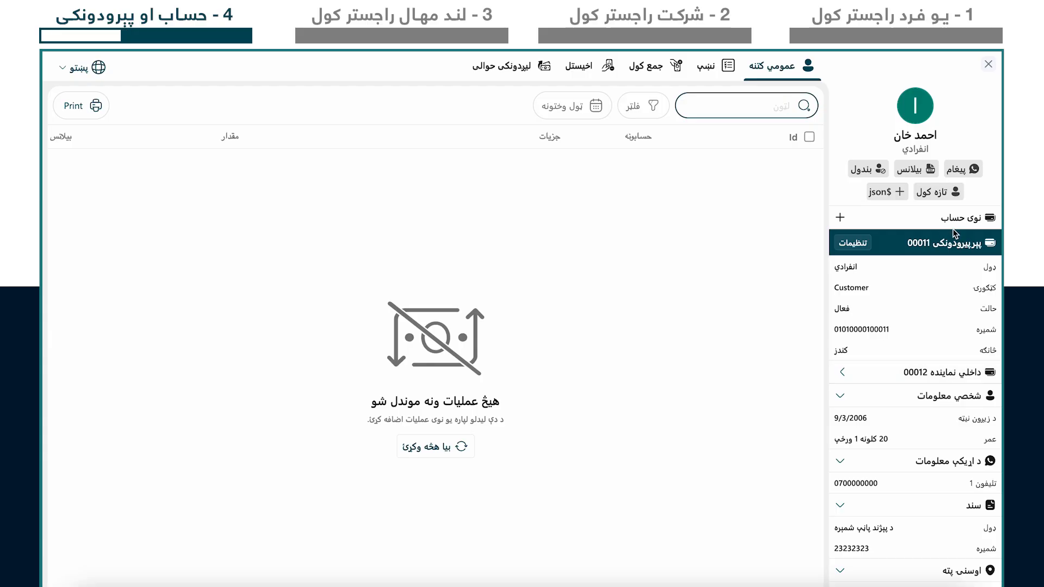
pyautogui.click(972, 373)
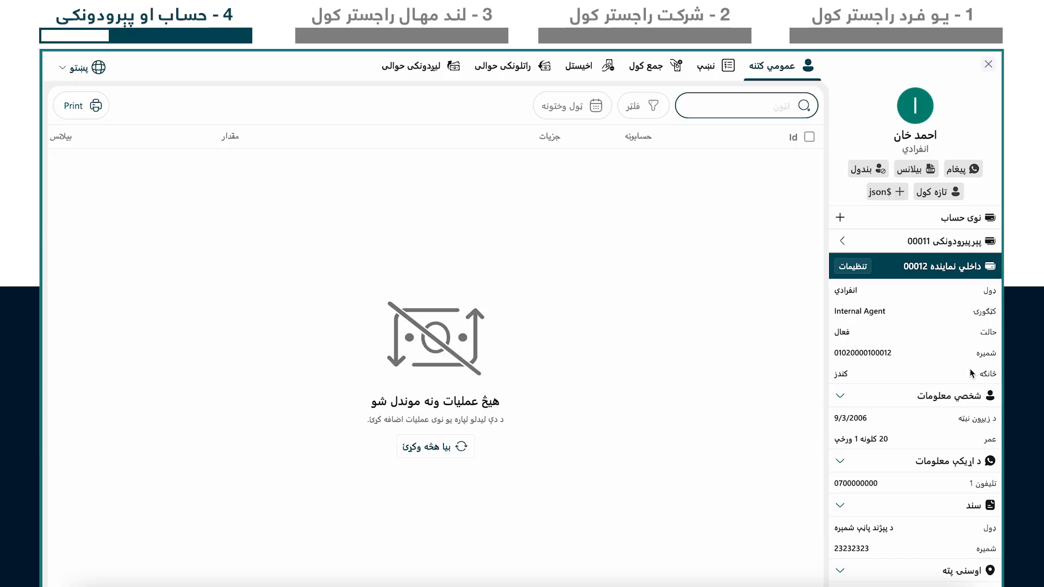
pyautogui.press('Escape')
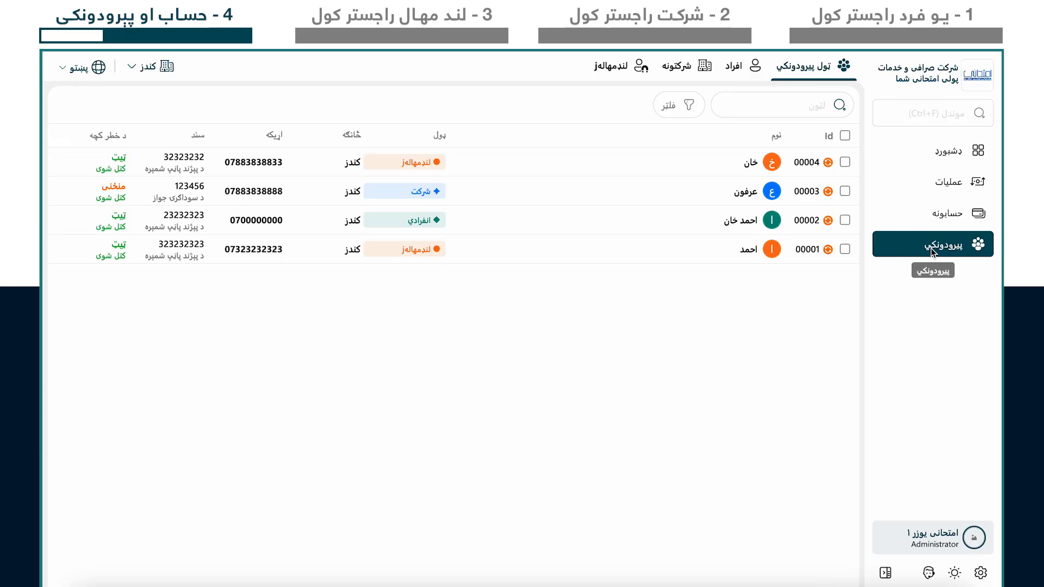
pyautogui.click(706, 222)
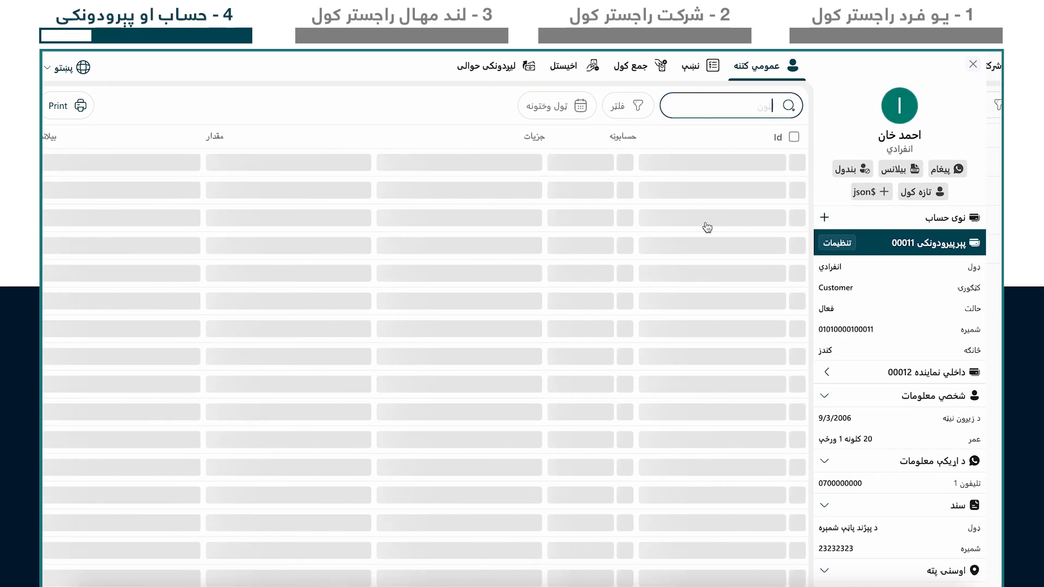
pyautogui.click(928, 369)
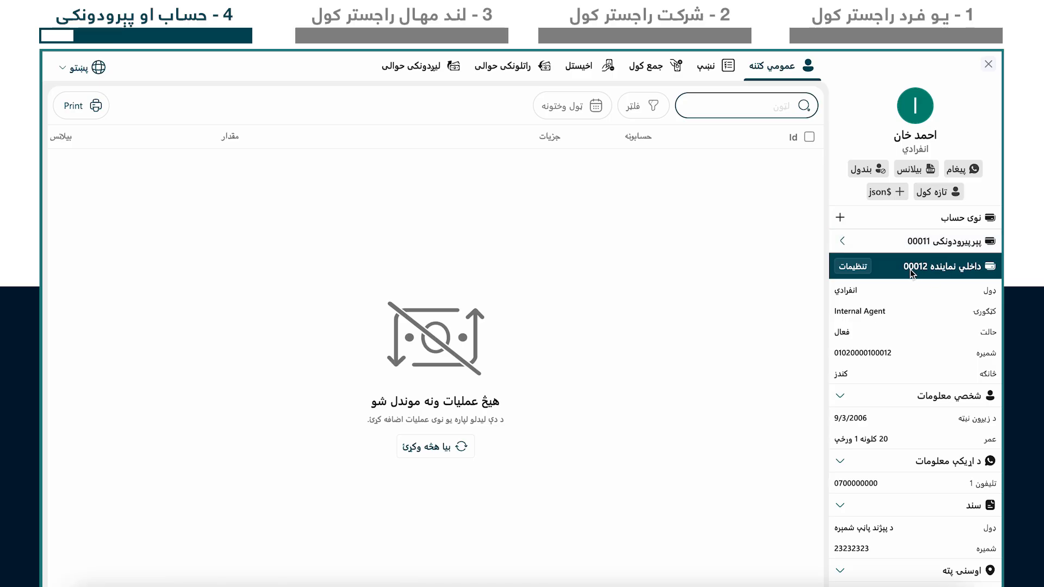
pyautogui.click(919, 242)
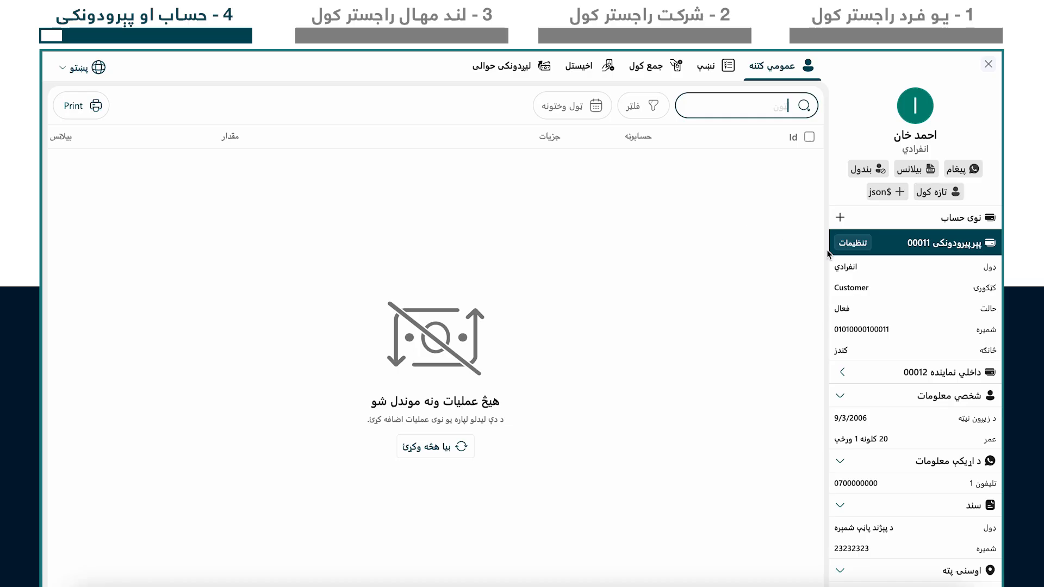
pyautogui.click(905, 372)
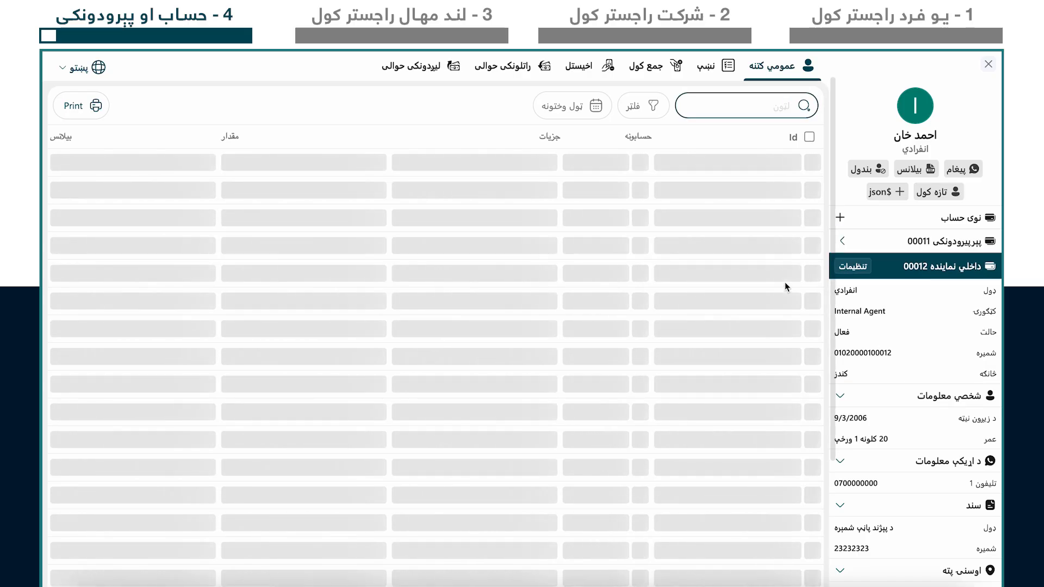